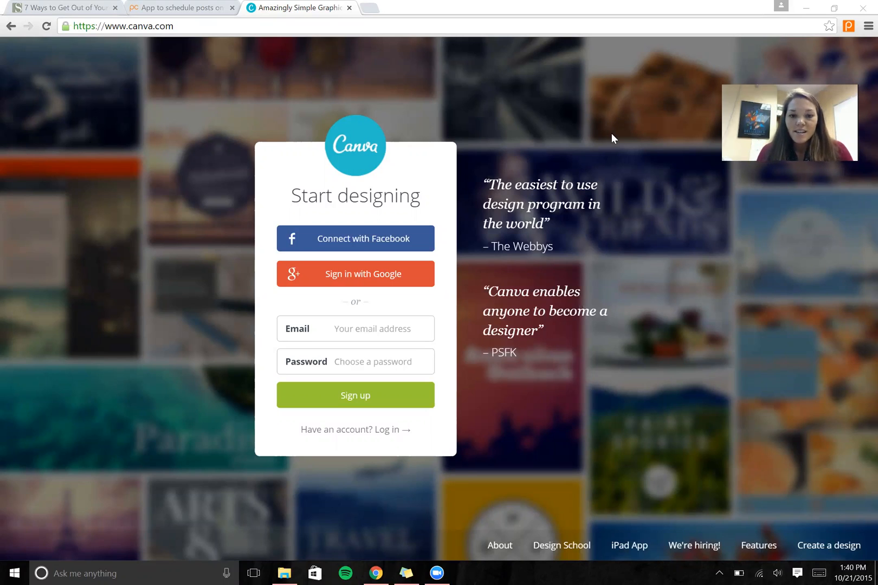
Sign in with the Google account and expand the full list of design types
click(381, 281)
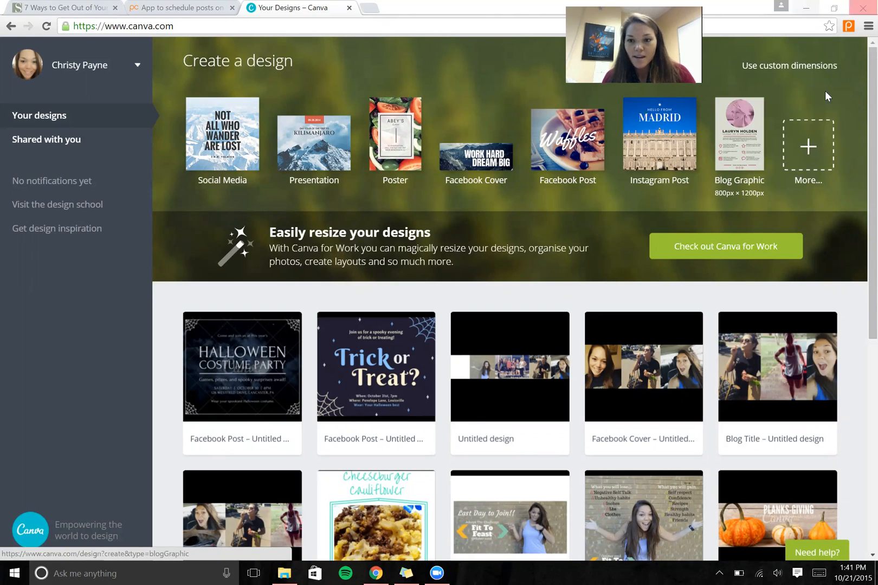
click(809, 140)
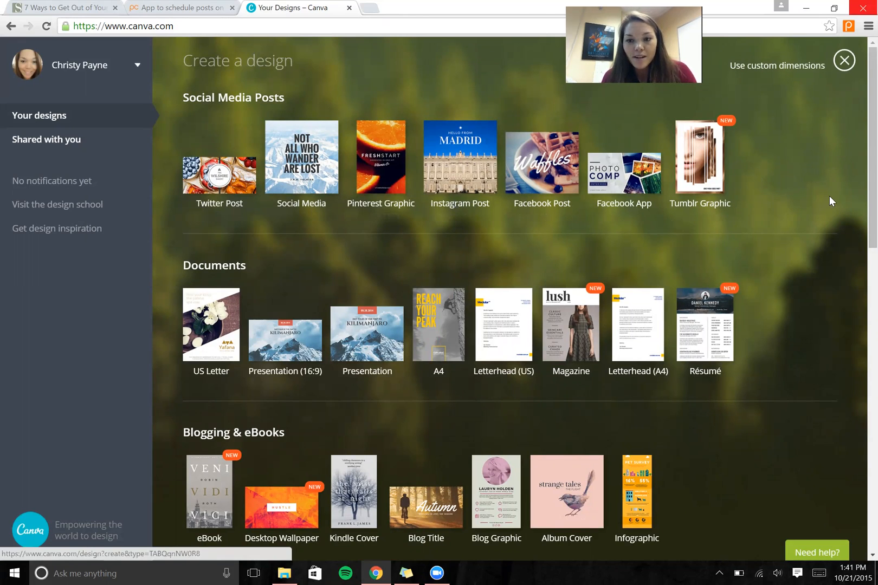
Browse the available design types, from social media posts and documents through to events and ads
scroll(859, 200, down, 2)
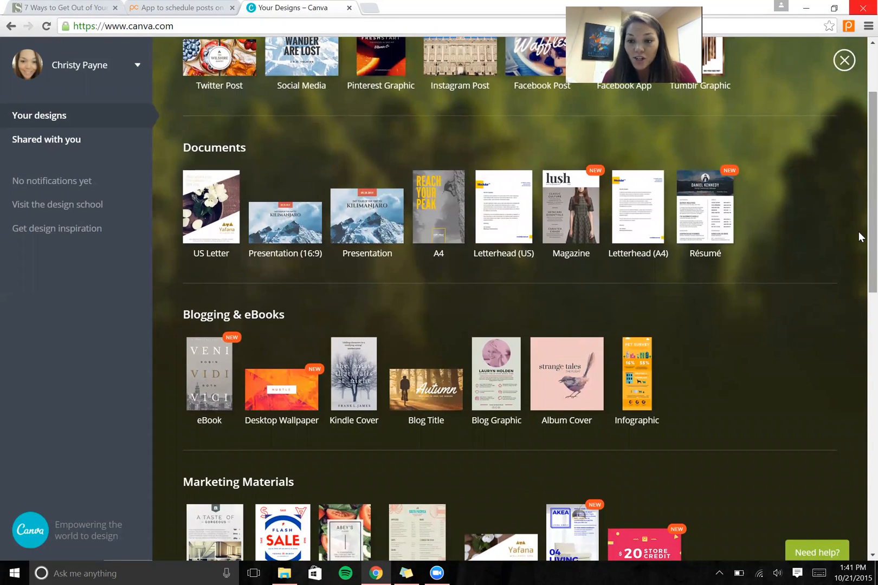
scroll(859, 238, down, 2)
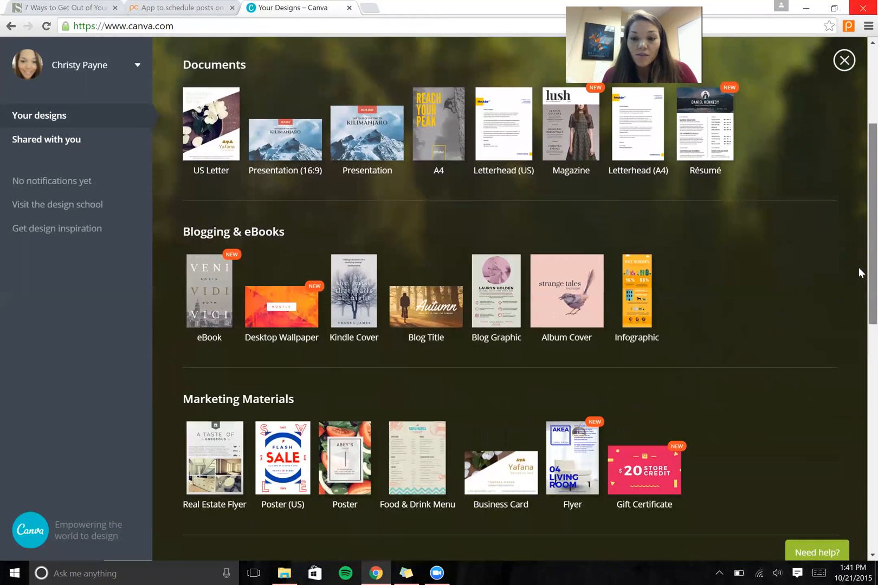
scroll(859, 267, down, 3)
scroll(858, 348, down, 1)
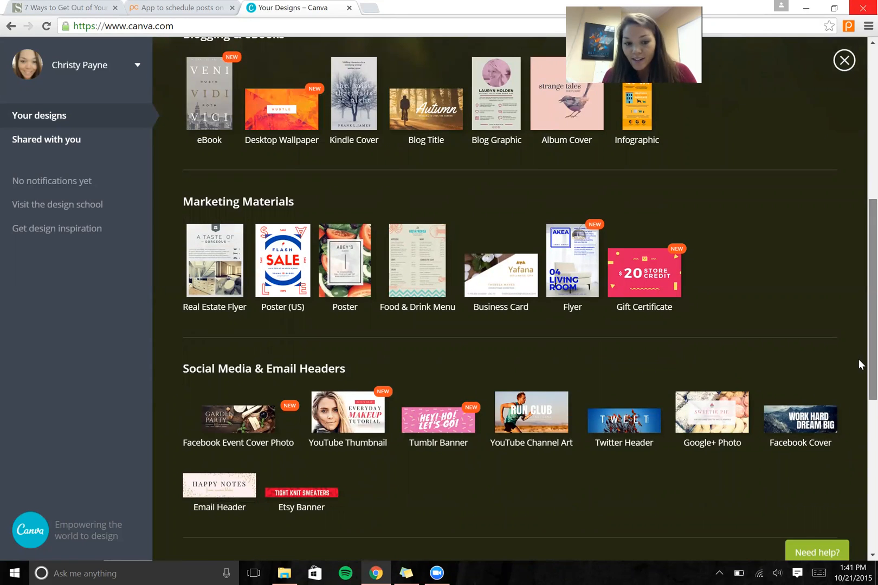
scroll(859, 369, down, 3)
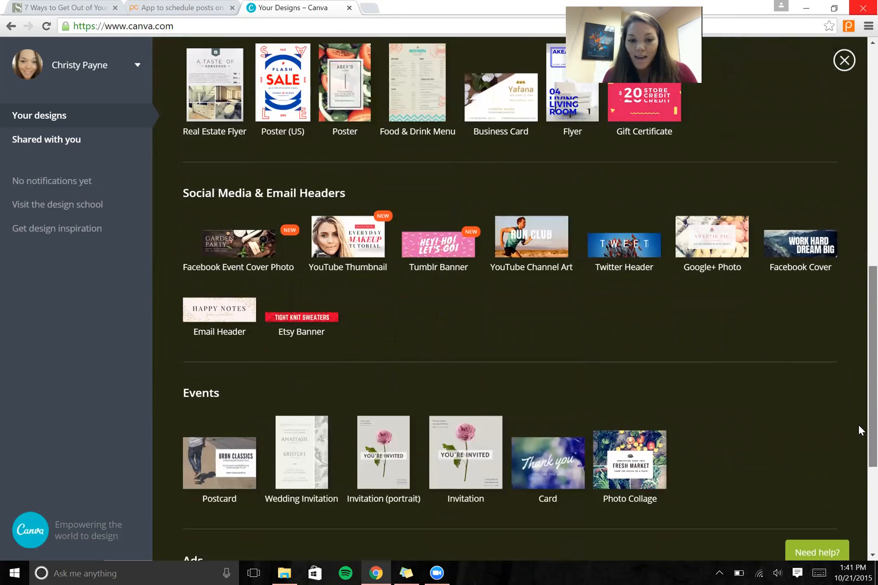
scroll(859, 434, down, 2)
scroll(858, 493, down, 3)
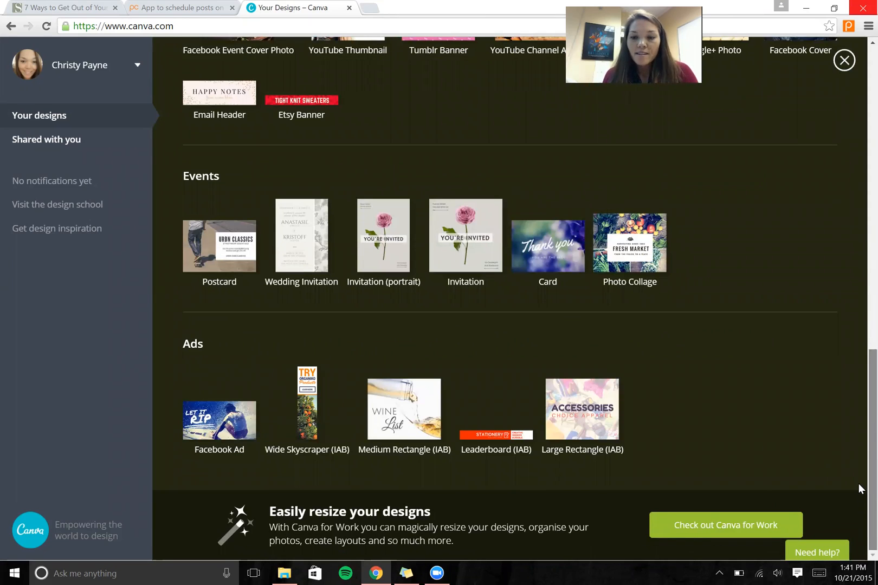
scroll(859, 483, up, 3)
scroll(858, 403, up, 2)
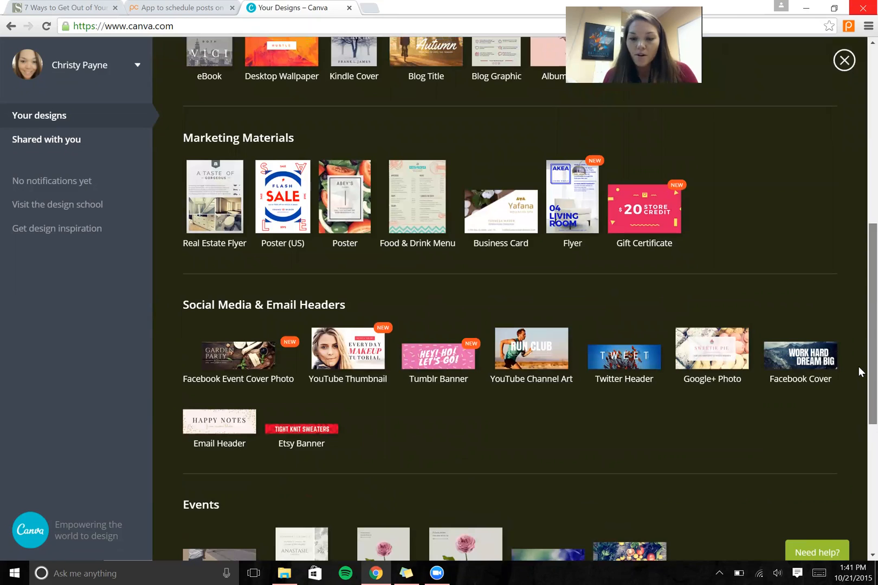
scroll(859, 366, up, 1)
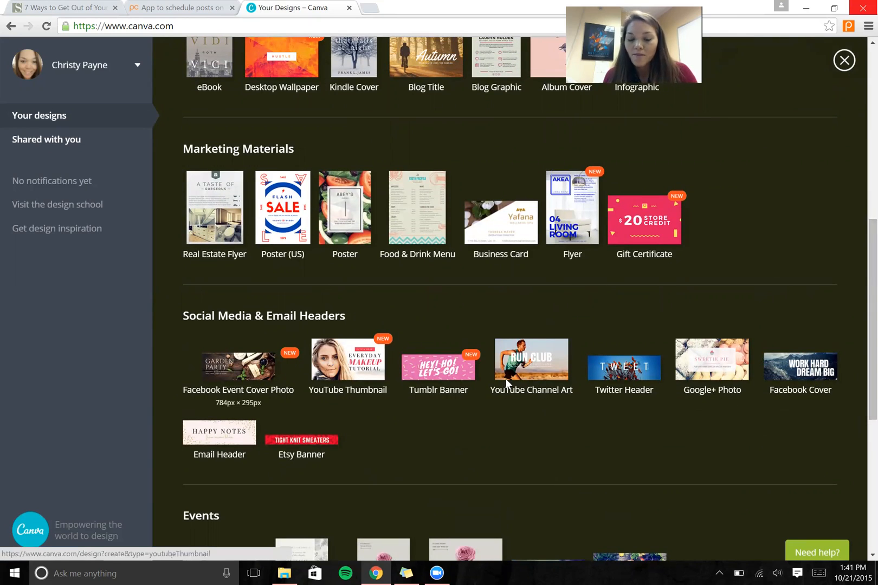
scroll(859, 306, up, 3)
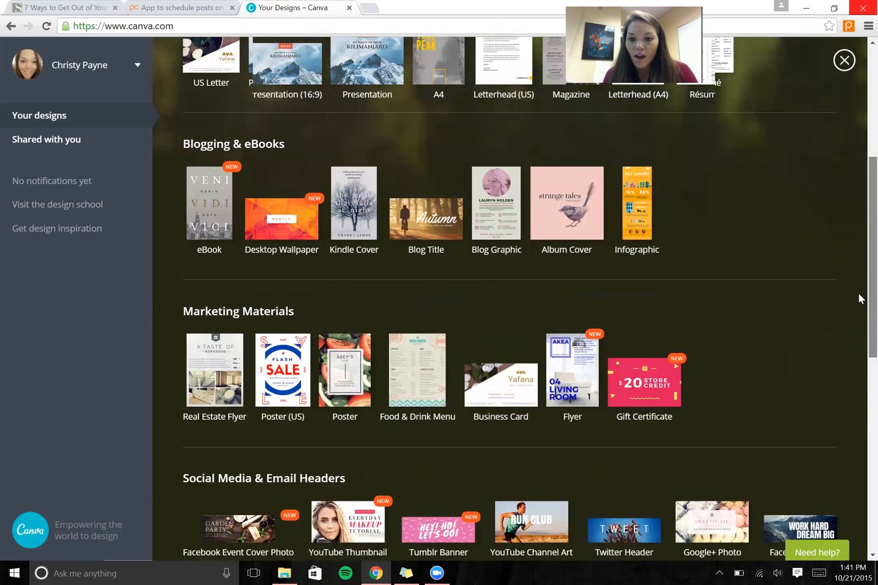
scroll(858, 298, up, 2)
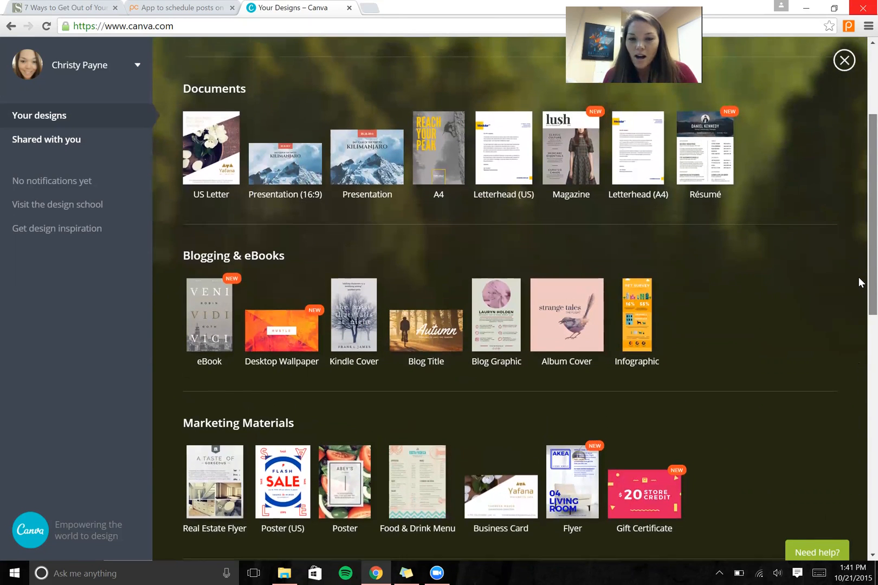
scroll(859, 279, down, 1)
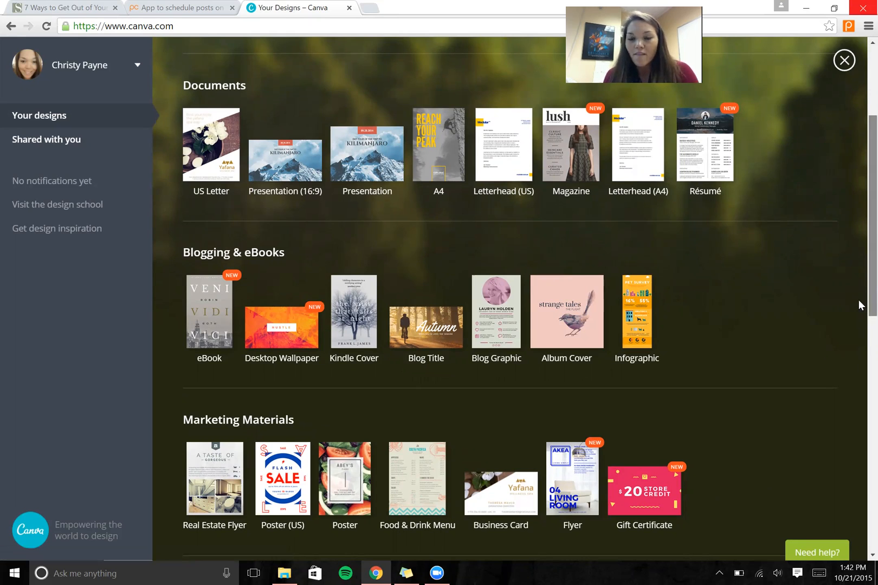
scroll(859, 299, up, 2)
scroll(859, 255, up, 2)
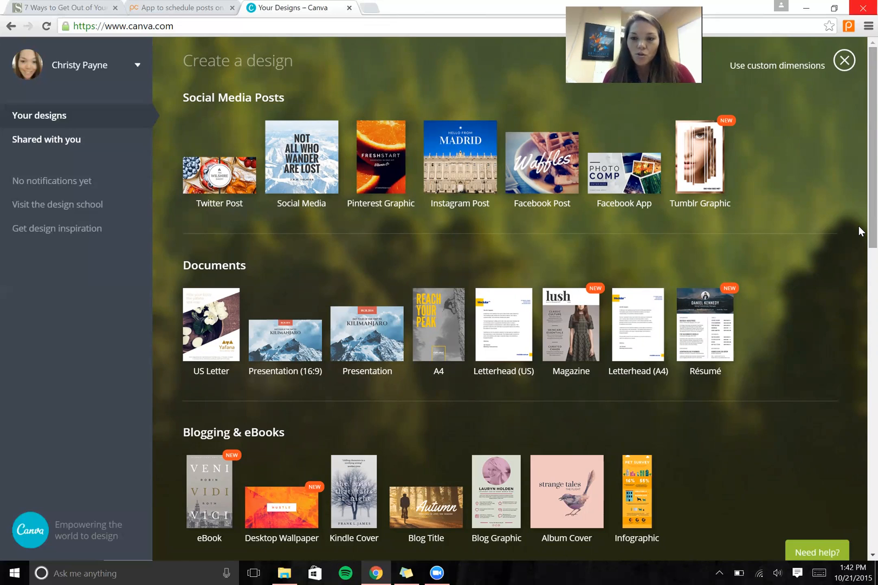
Create a new Facebook Post design and return to the page listing your designs
click(550, 165)
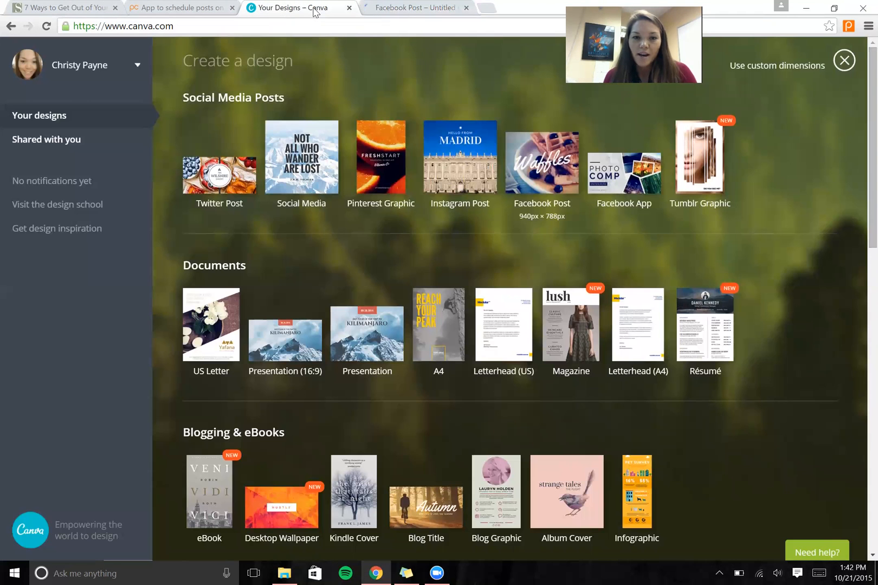
click(315, 9)
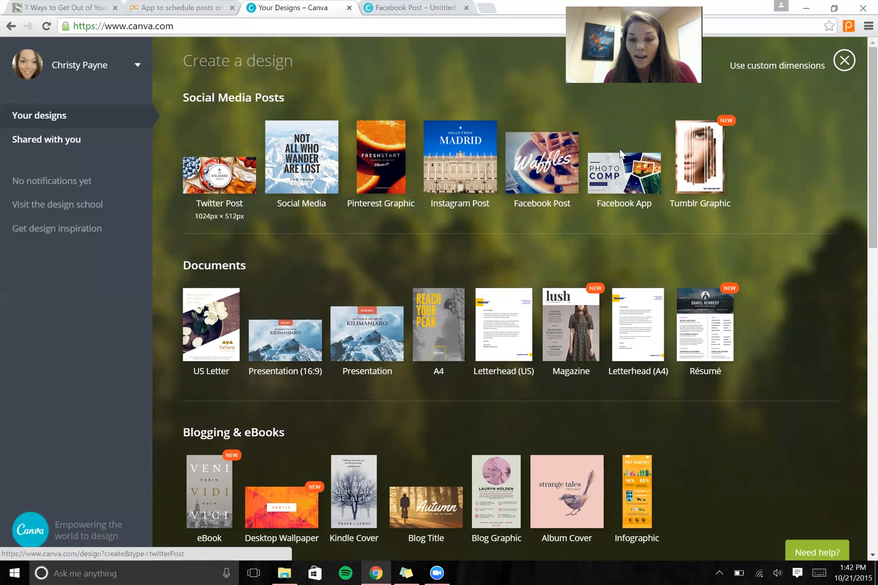
Examine the custom dimensions option for a new design, and collapse the list of design types
click(806, 72)
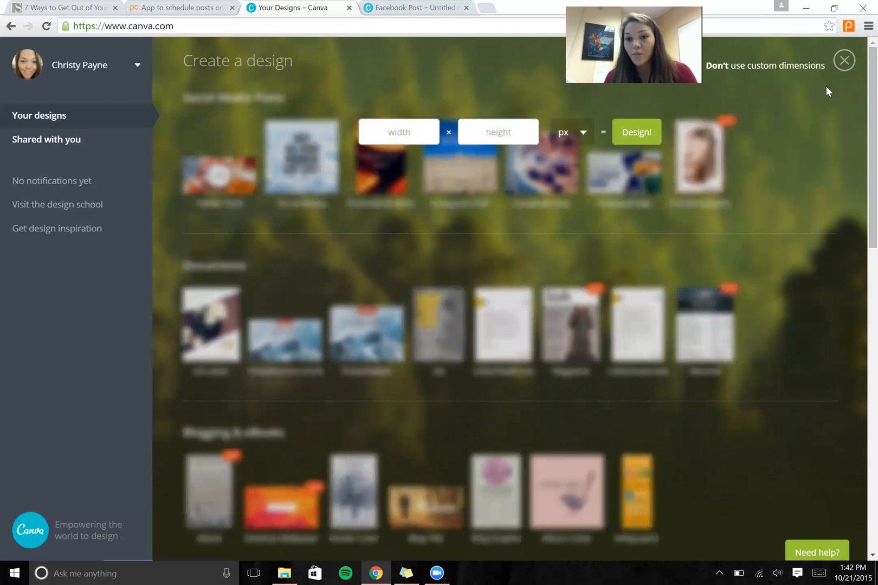
click(842, 69)
click(847, 65)
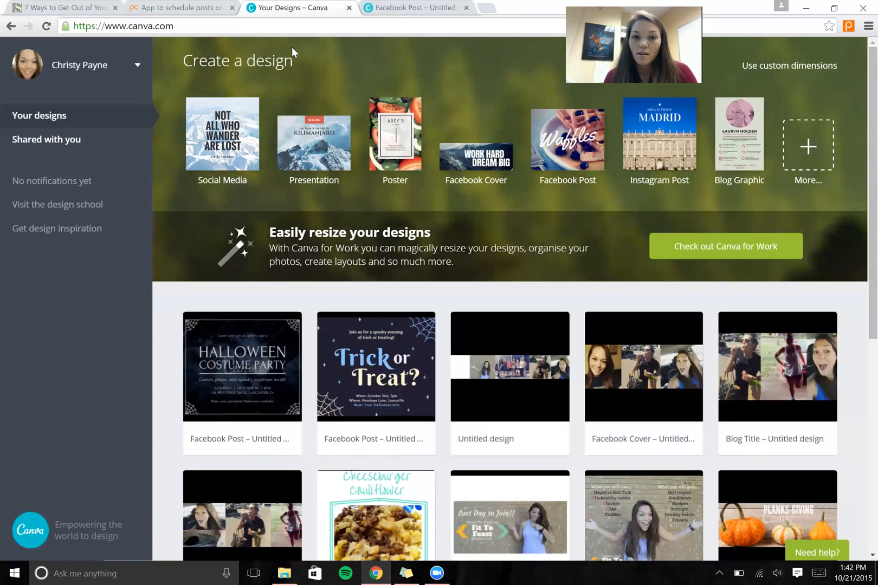
Switch to the untitled Facebook Post design and maximize the browser window
double_click(751, 7)
click(436, 49)
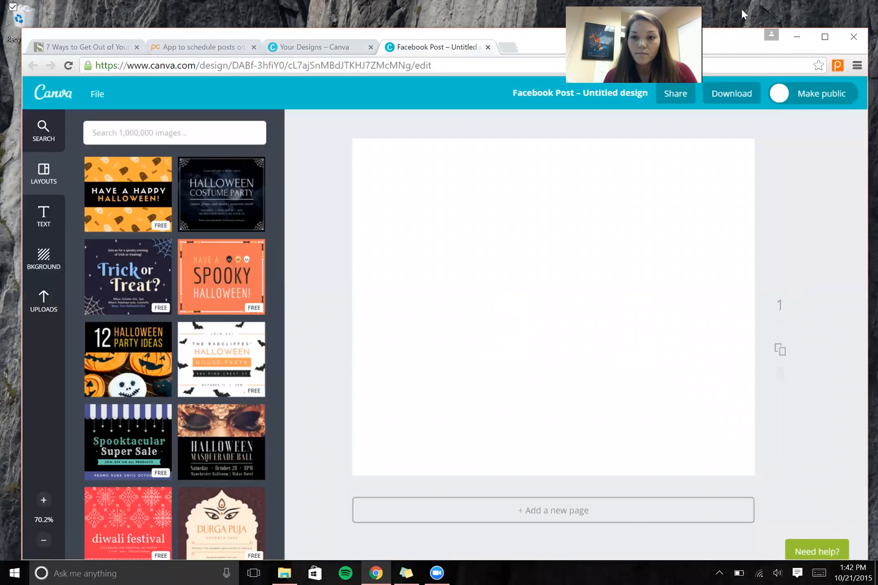
drag(742, 35, 742, 11)
click(826, 14)
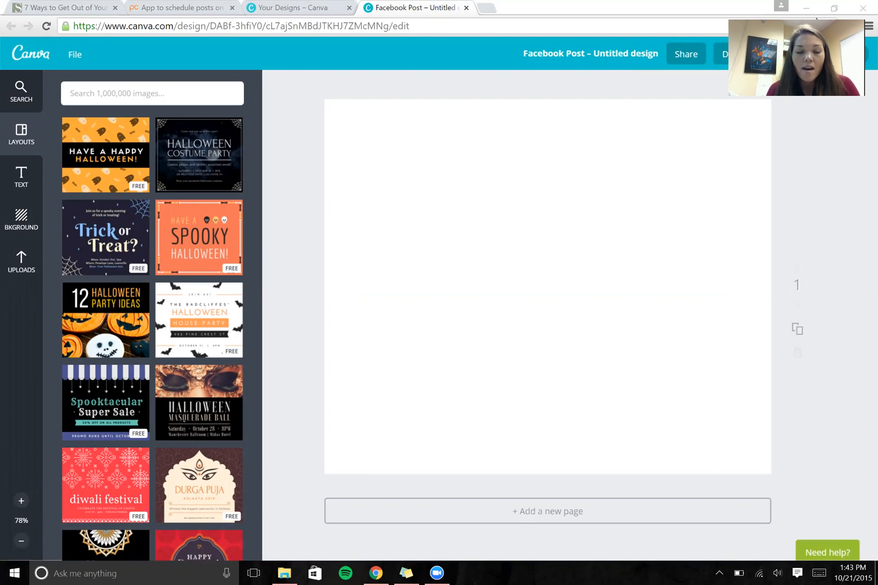
Look over the searchable element categories and browse the layout templates for the Facebook Post
click(10, 100)
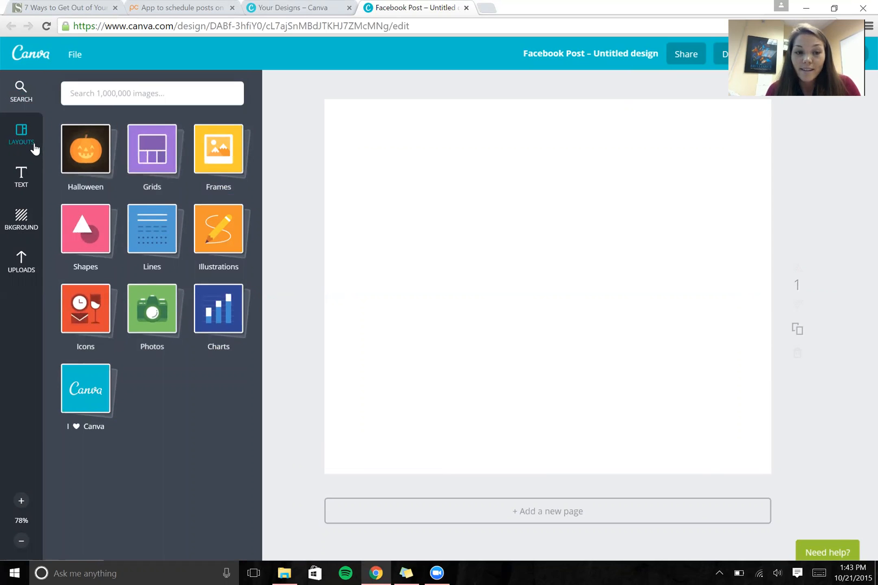
click(34, 146)
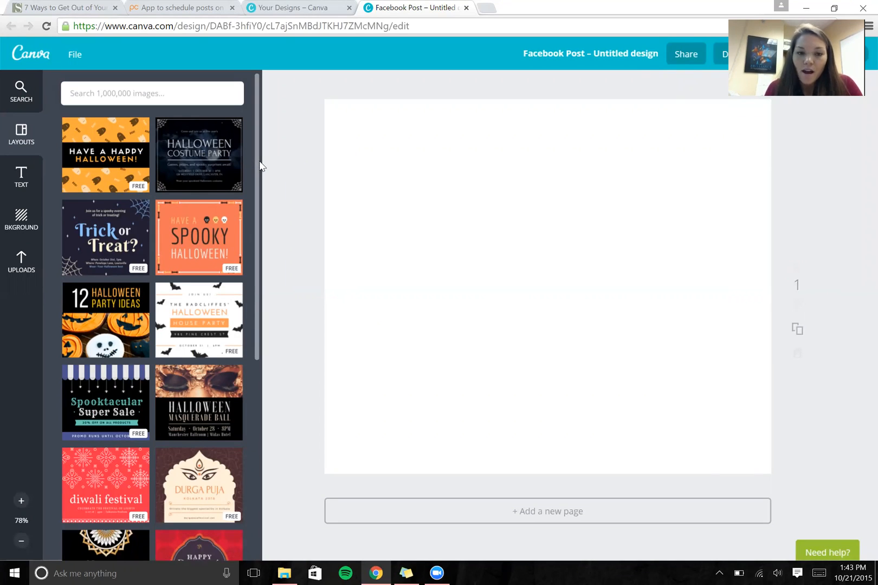
drag(257, 163, 258, 408)
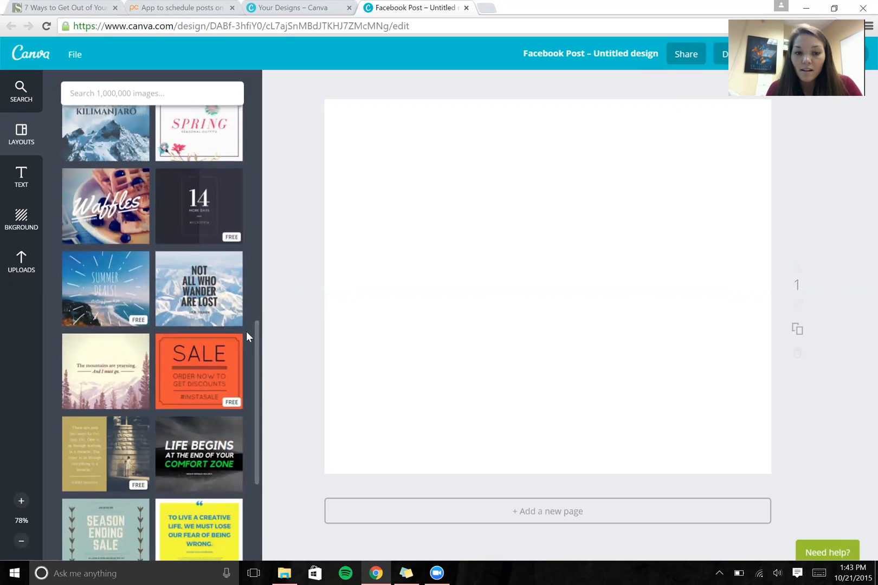
scroll(256, 328, down, 3)
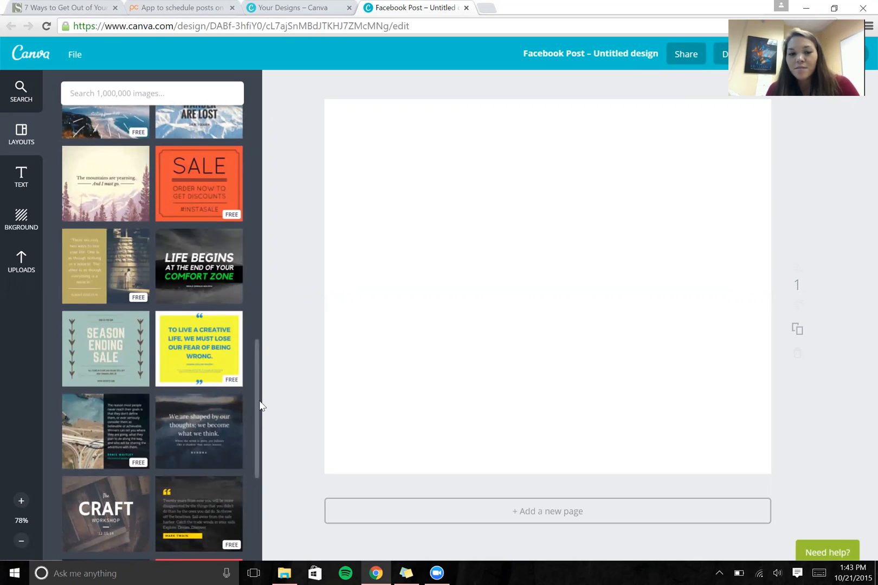
scroll(253, 410, down, 2)
drag(255, 436, 270, 121)
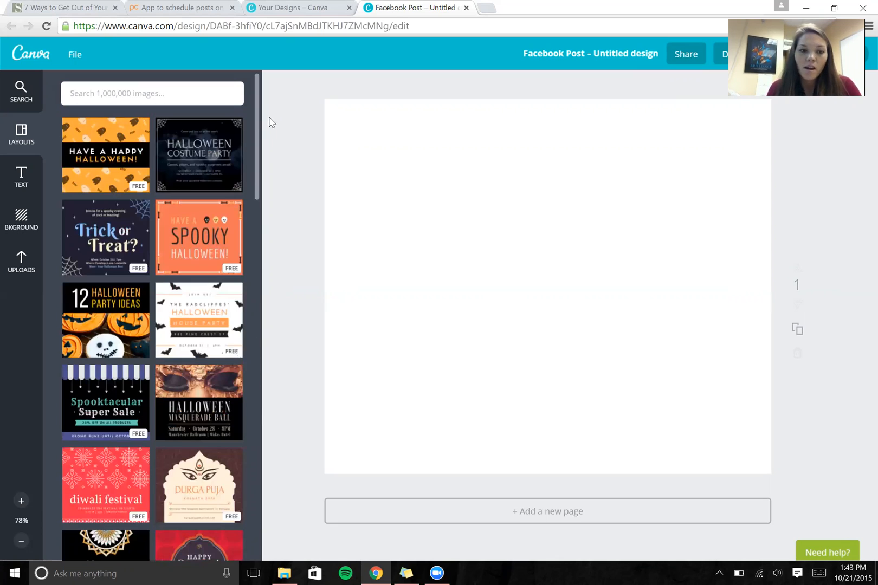
Browse the text options, including the heading, subheading and body text styles and the ready-made text designs
click(5, 175)
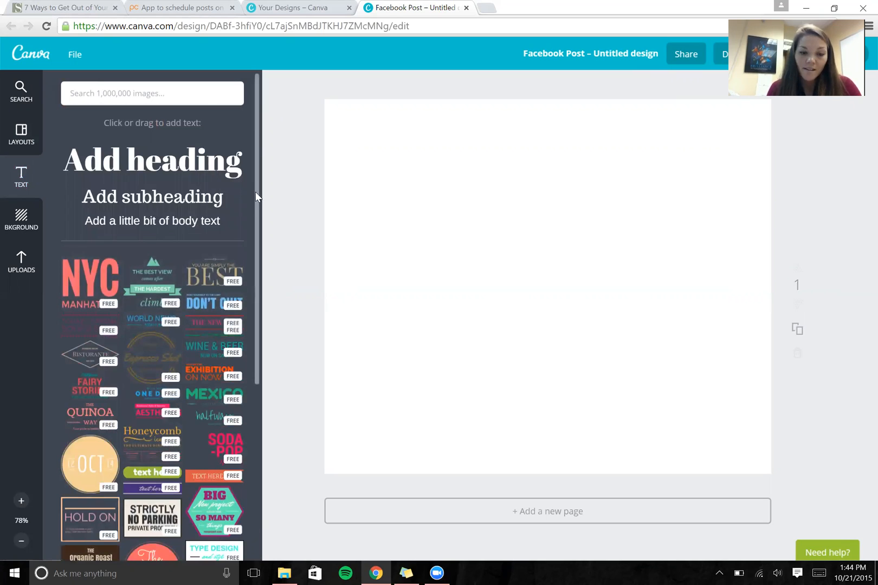
scroll(258, 276, down, 1)
scroll(257, 293, down, 3)
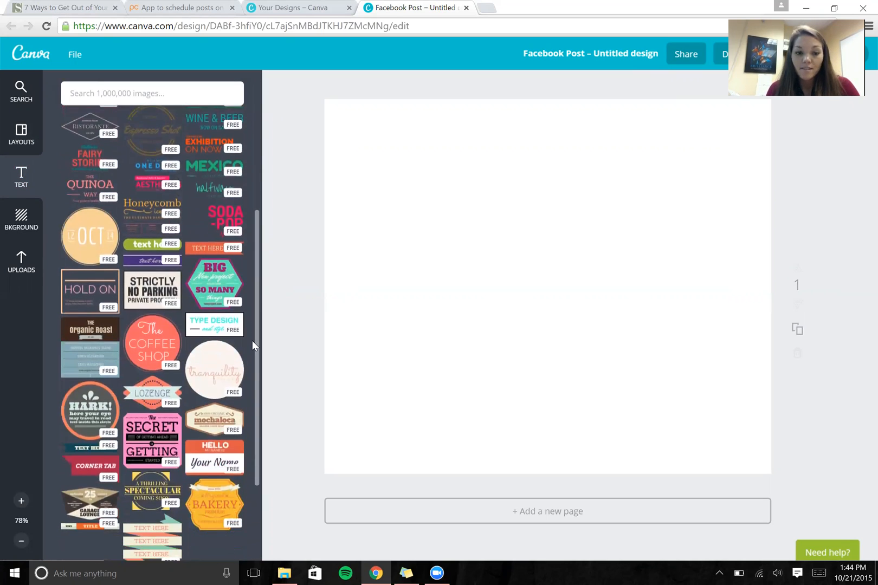
scroll(251, 369, down, 5)
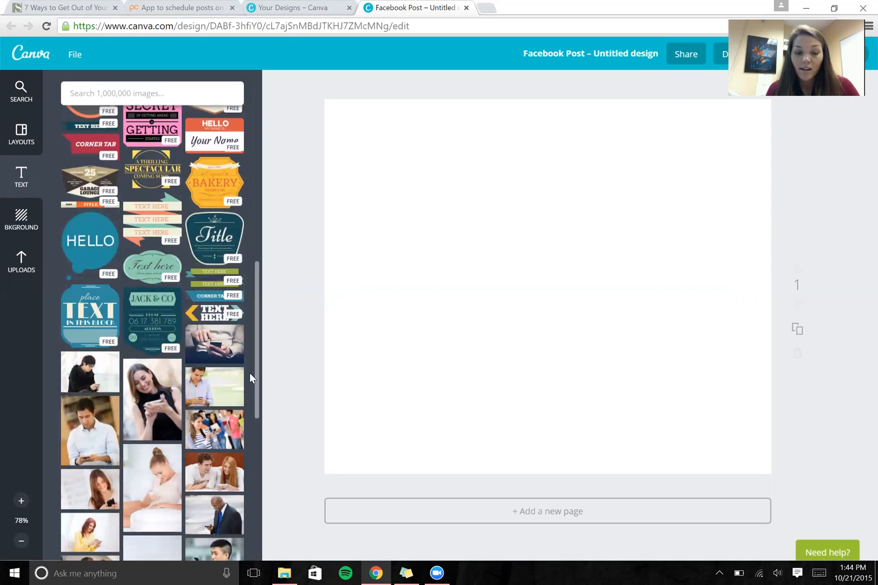
scroll(251, 379, down, 1)
scroll(254, 367, up, 5)
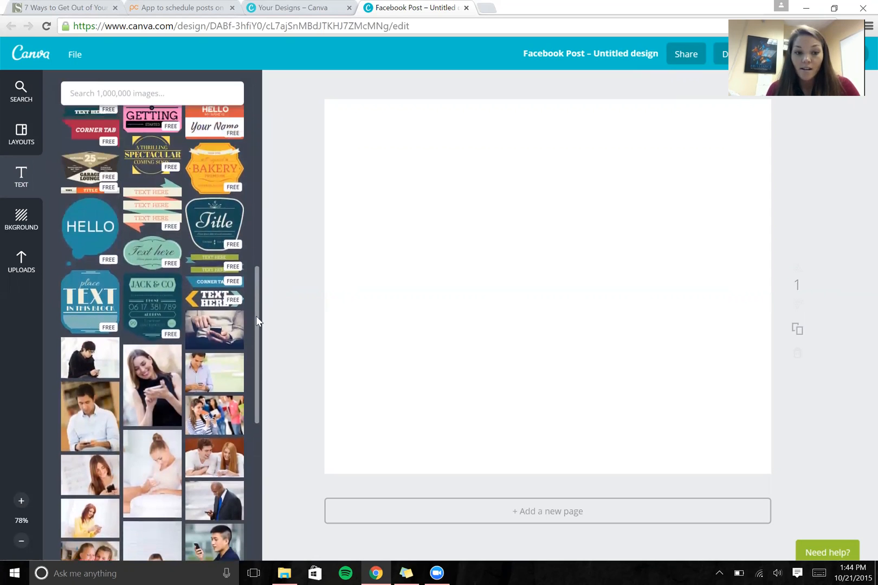
drag(271, 247, 273, 147)
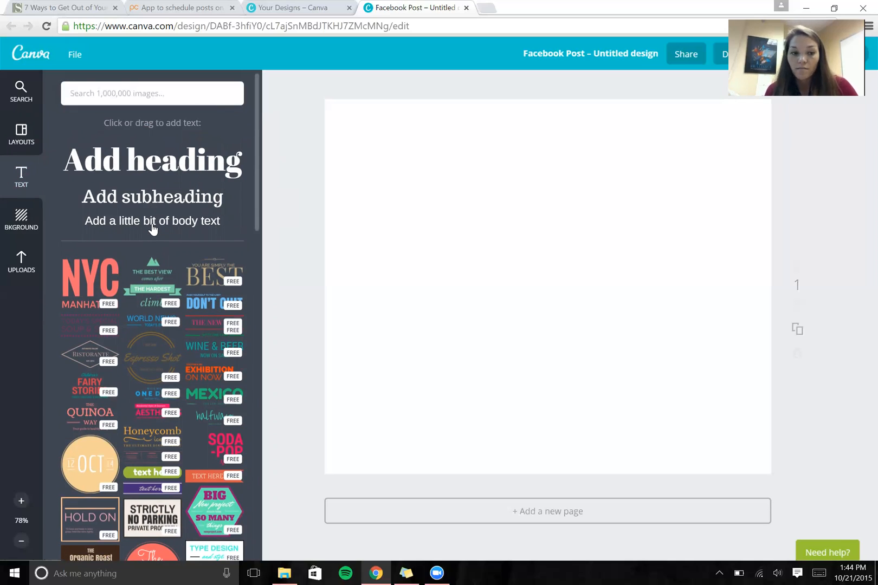
Browse the background options, from solid colours and patterns to the photo backgrounds
click(24, 221)
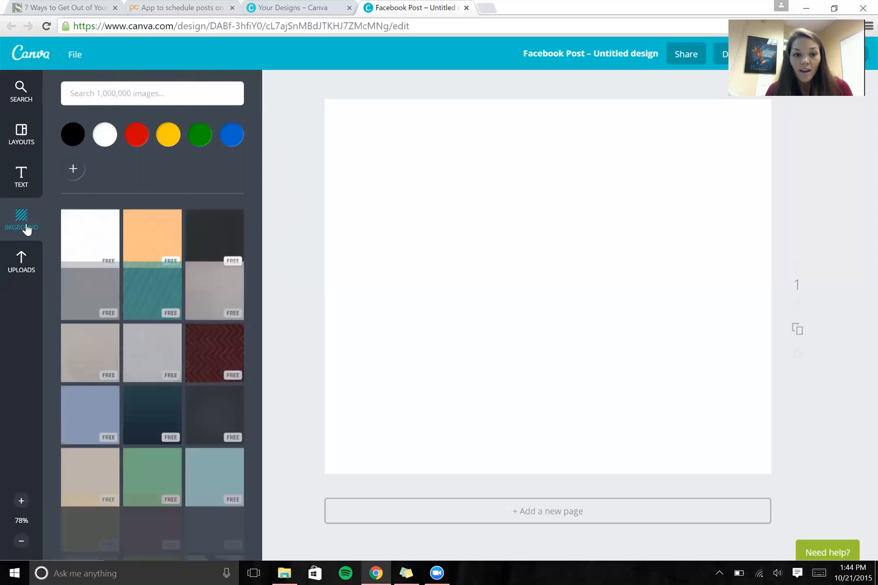
scroll(256, 251, down, 2)
scroll(264, 307, down, 2)
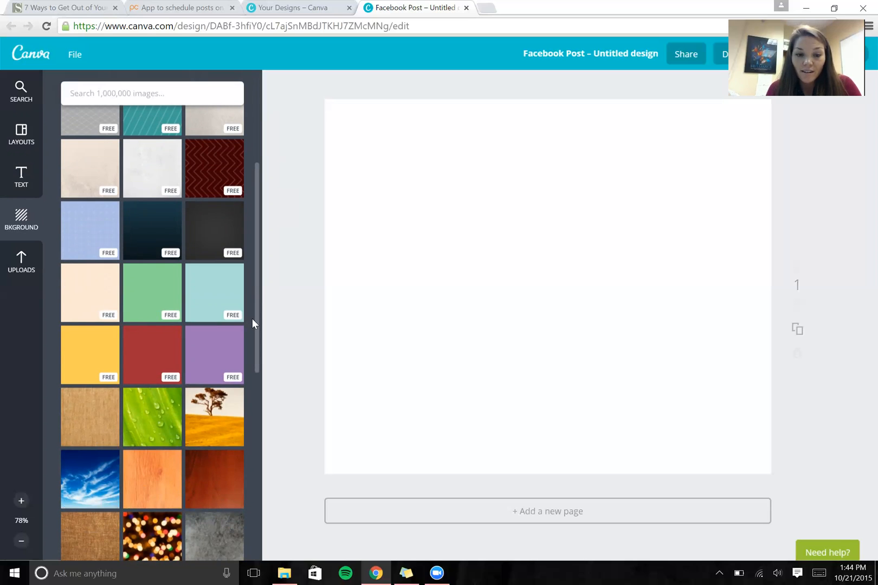
drag(255, 320, 258, 380)
scroll(258, 382, down, 2)
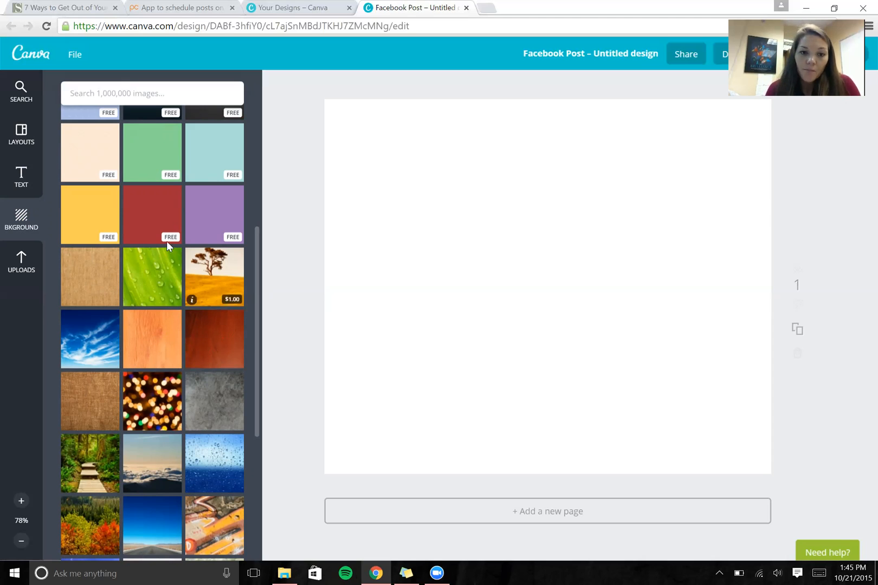
Look over the uploaded images and return to the layout templates
click(20, 266)
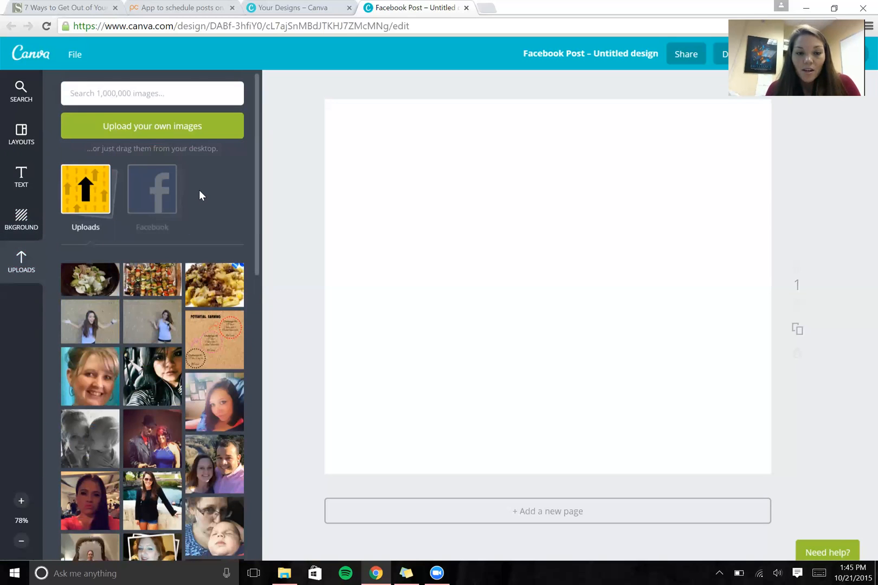
mouse_move(255, 171)
mouse_down()
mouse_move(255, 420)
mouse_move(258, 165)
mouse_up()
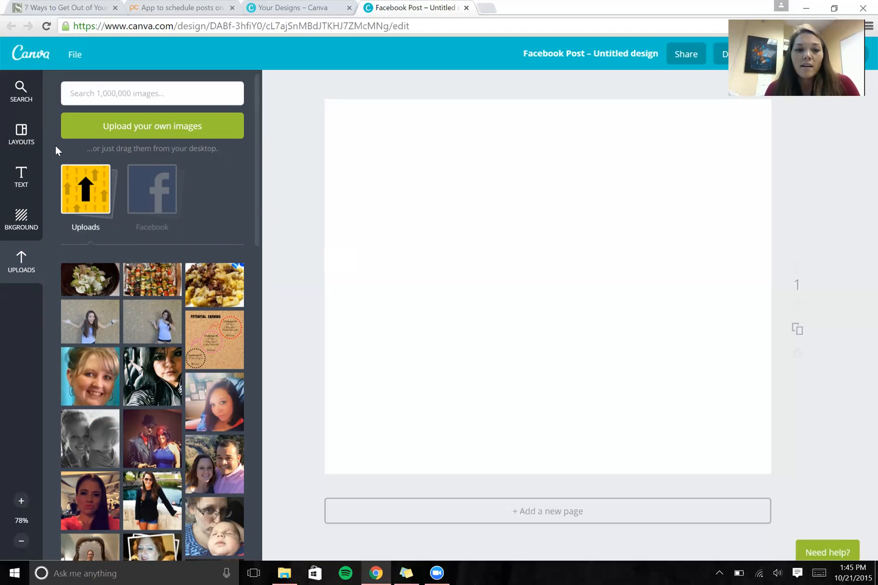
click(22, 134)
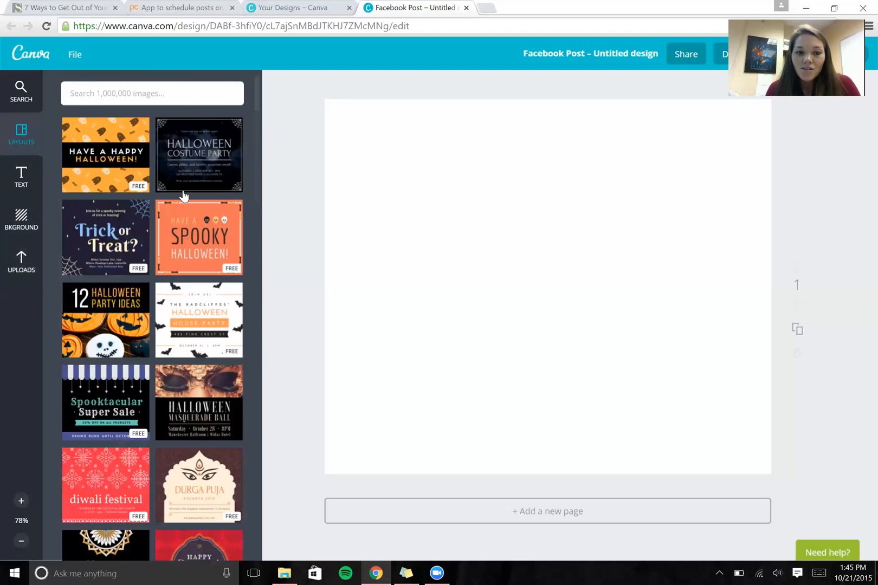
Apply the free "Trick or Treat?" layout and replace the location in its Where line with the party's street and city
click(112, 242)
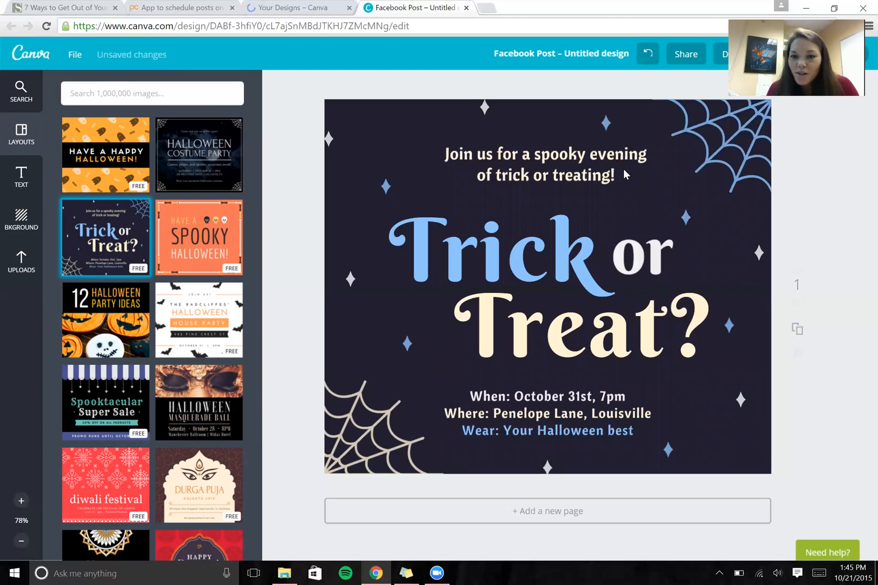
click(552, 412)
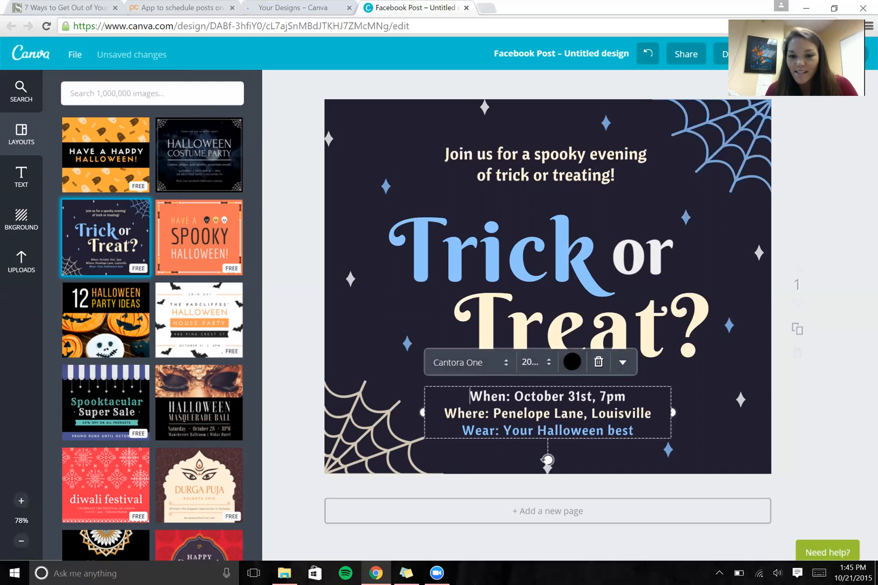
drag(652, 414, 493, 414)
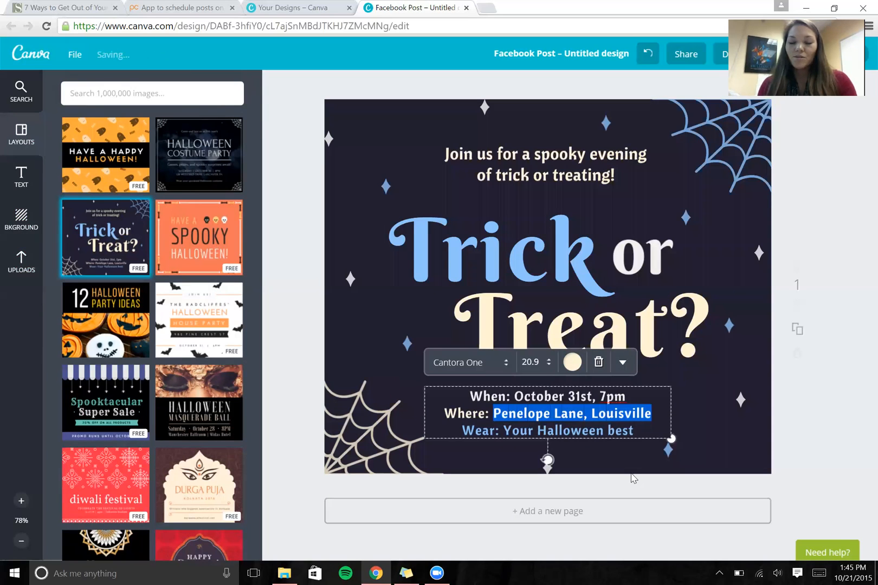
text(C)
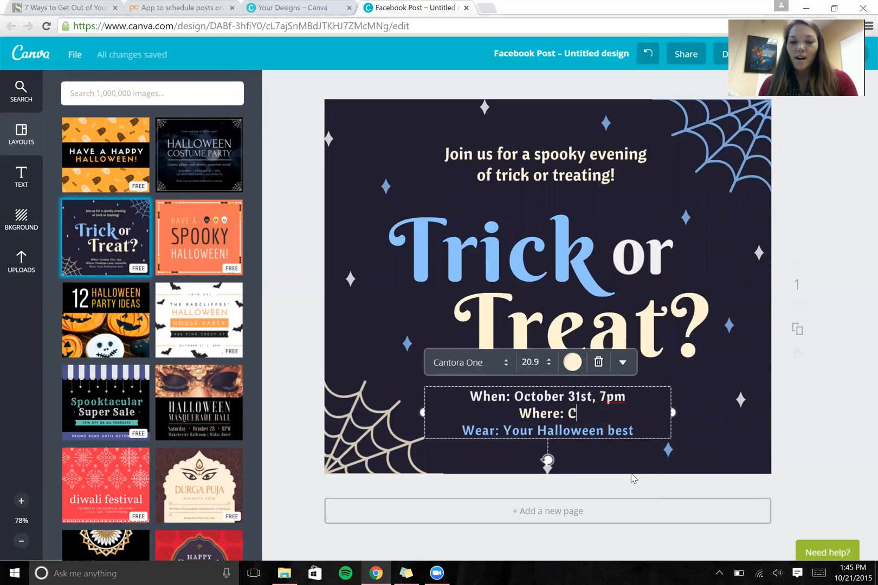
text(olo)
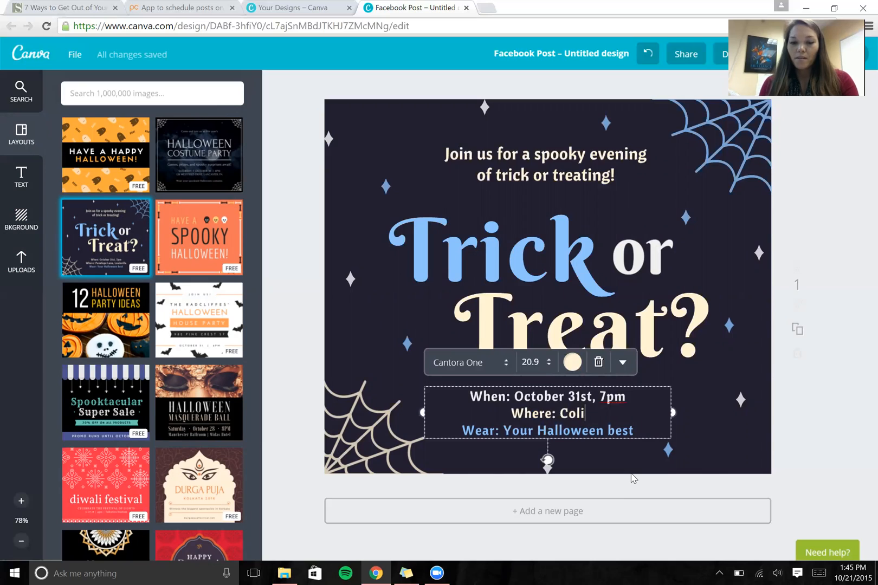
text(nial Parkway)
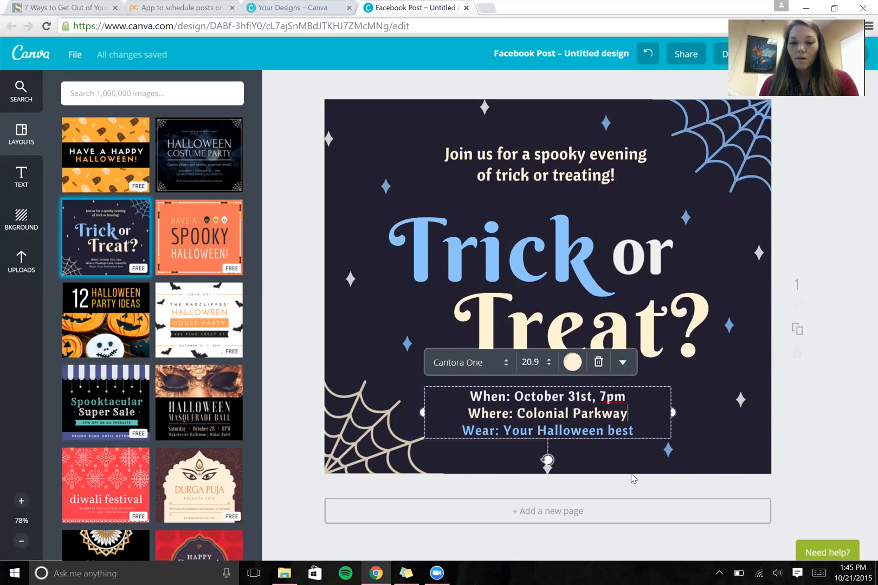
text(, CLovis)
key(BackSpace)
key(BackSpace)
key(BackSpace)
key(BackSpace)
key(BackSpace)
text(lovis)
Change the date and time in the When line to "October 30th, 6:30"
click(625, 396)
drag(626, 396, 568, 396)
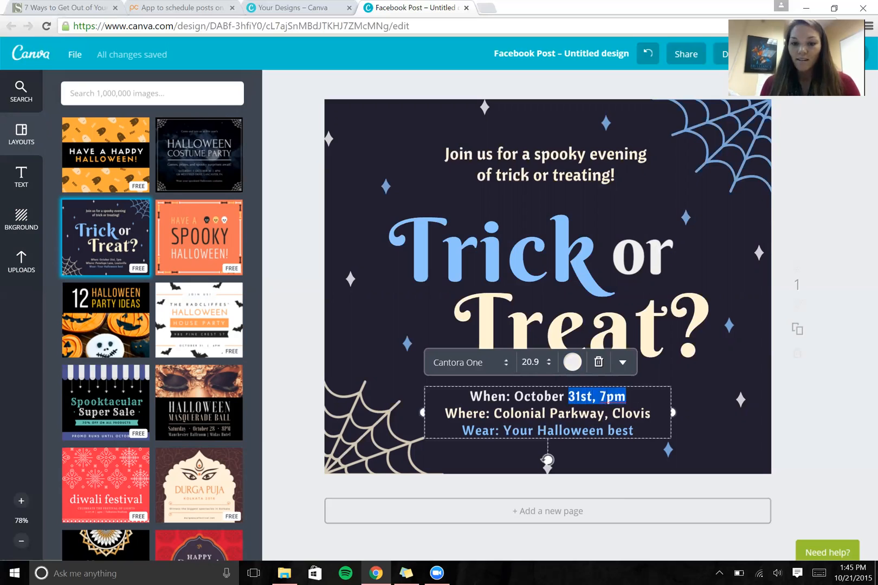
text(3)
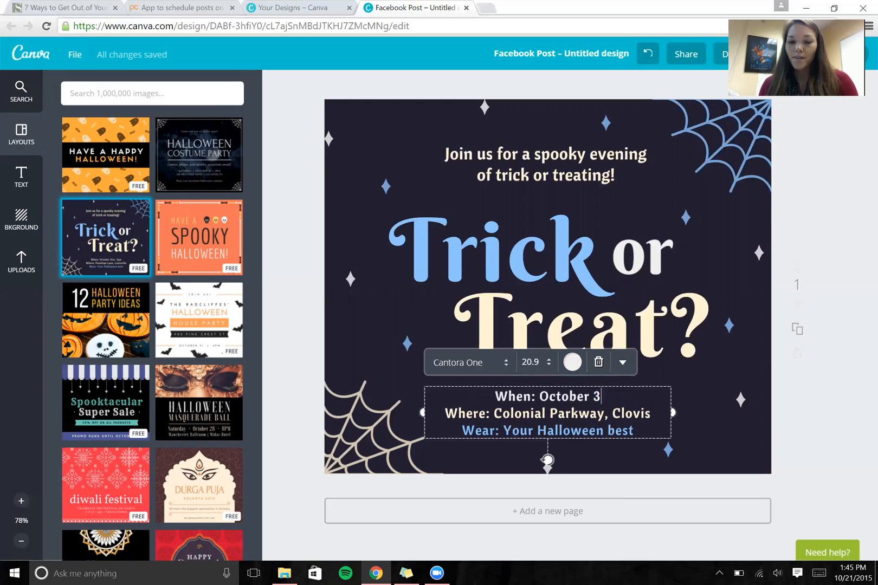
text(0th, )
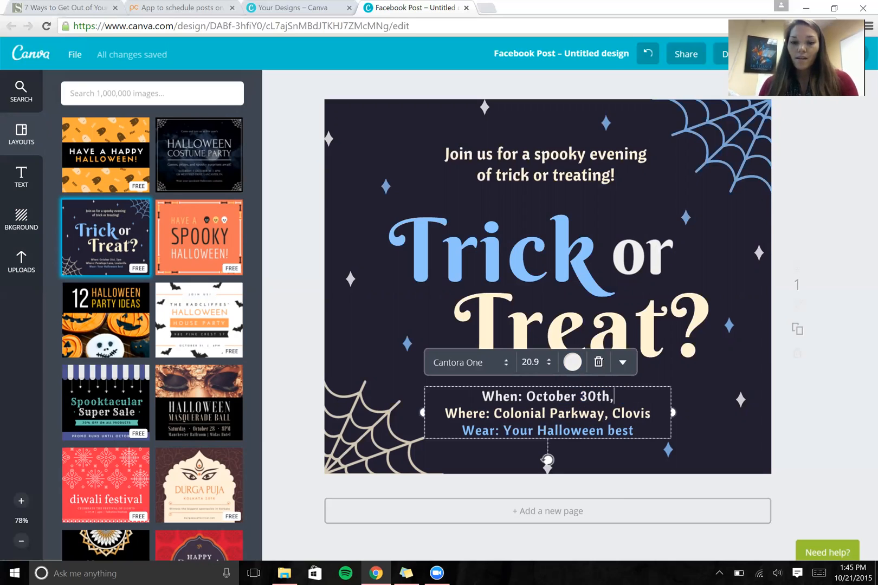
text(6:30)
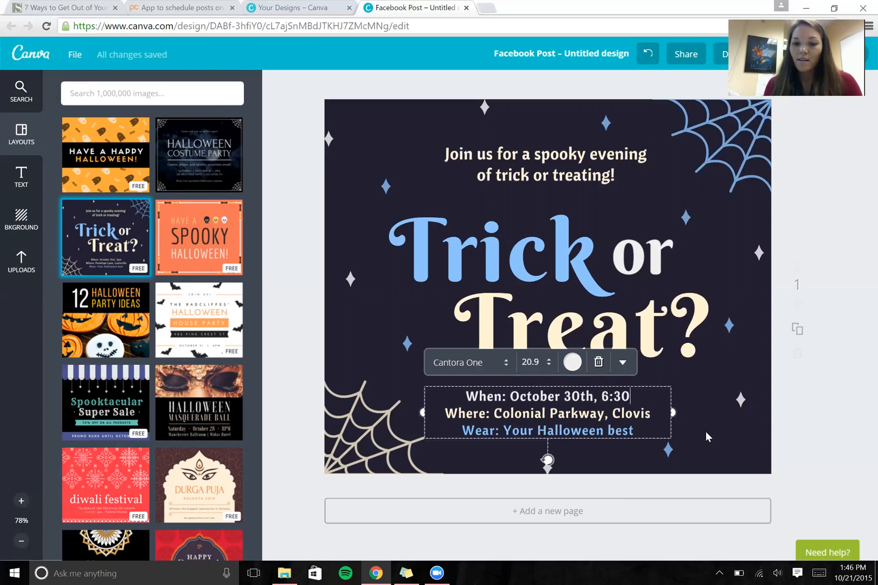
Reword the Wear line to read "Wear: Your scariest outfit"
drag(633, 430, 537, 431)
text(s)
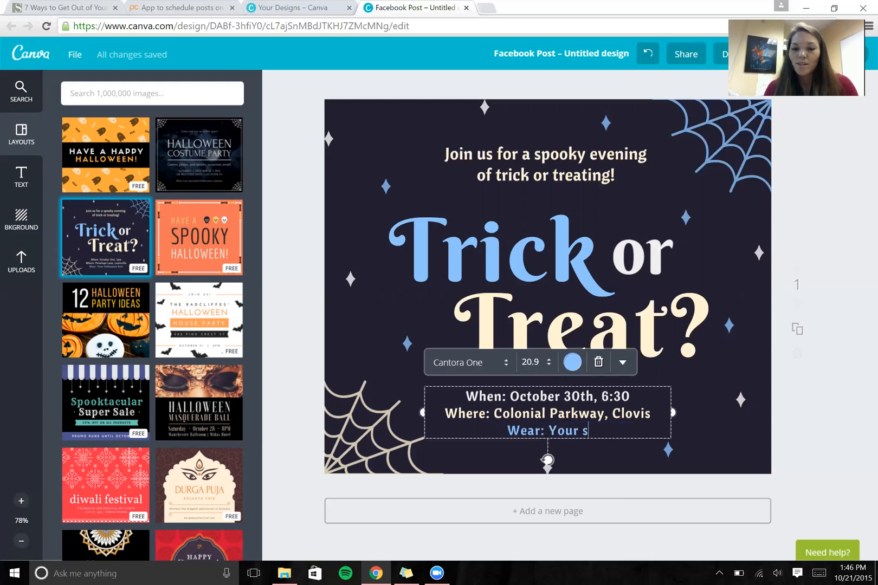
text(cariest outfit)
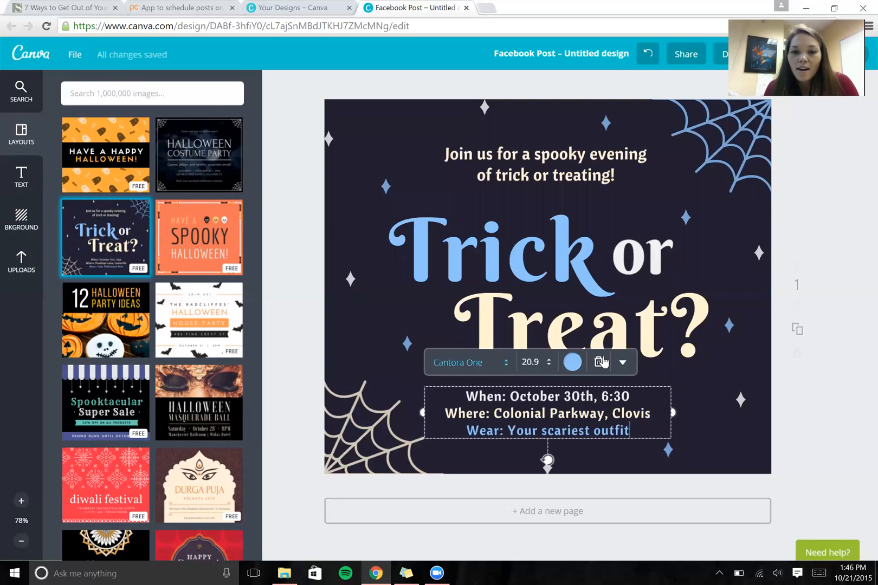
Try selecting individual text boxes and graphics, delete the blue spider web in the design's corner, and undo the deletion
click(716, 273)
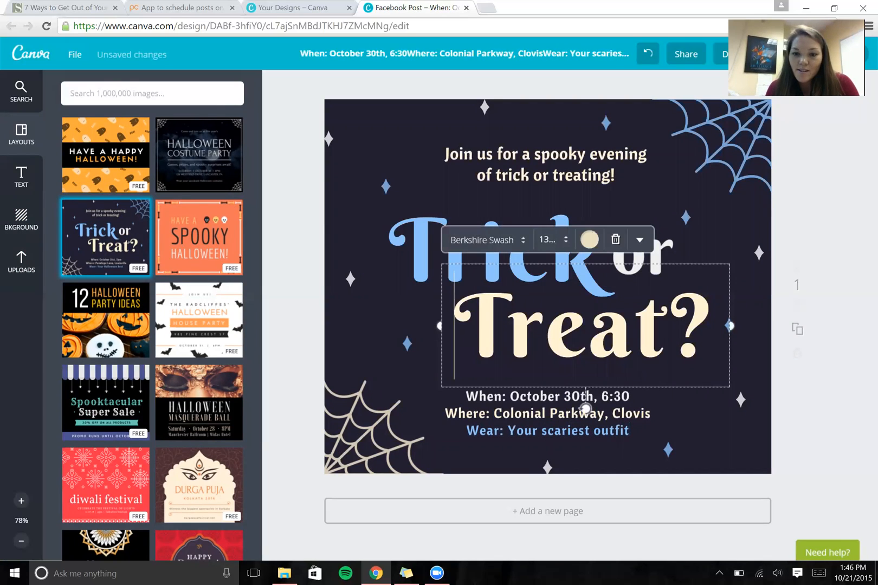
click(466, 252)
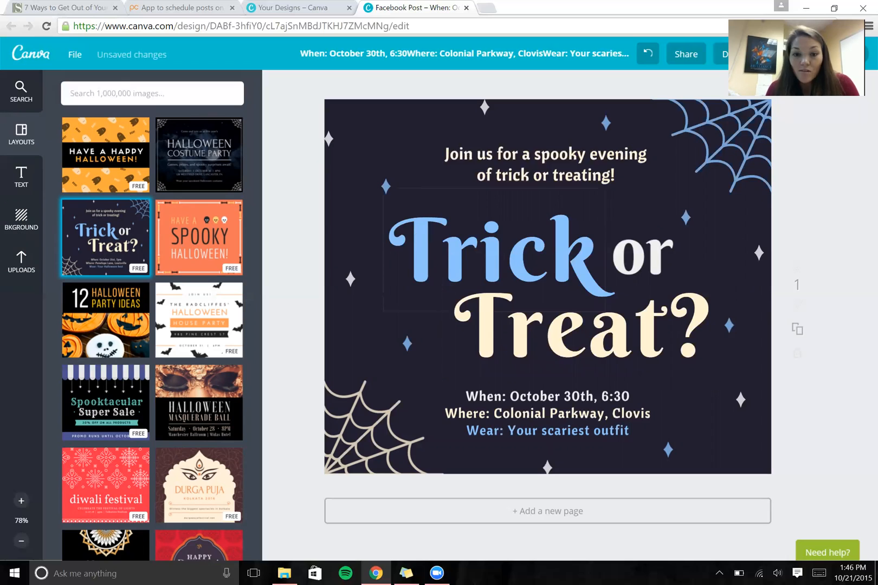
click(619, 164)
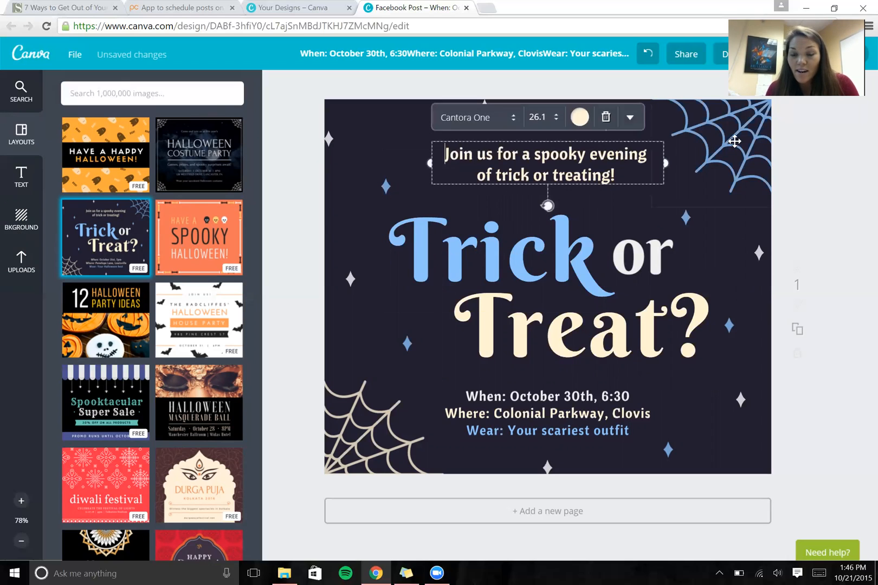
click(735, 142)
key(Delete)
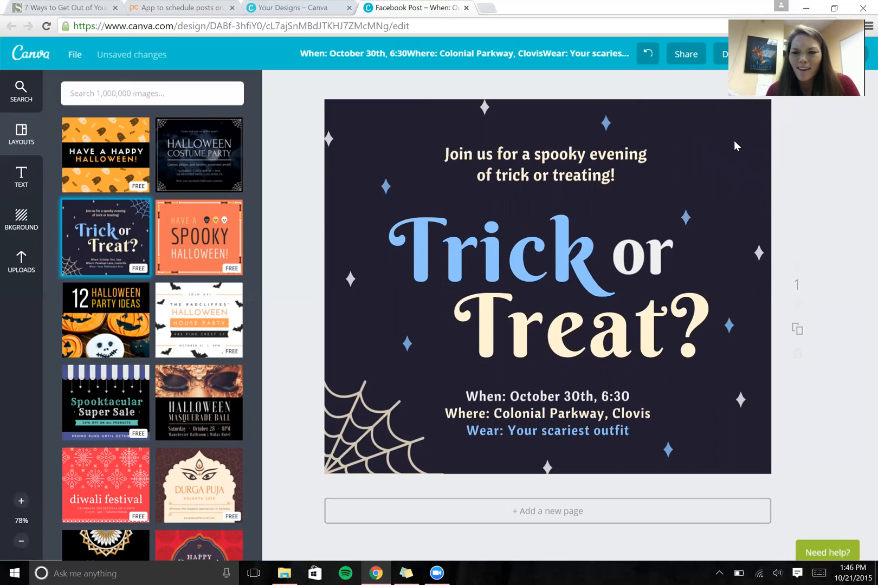
click(606, 123)
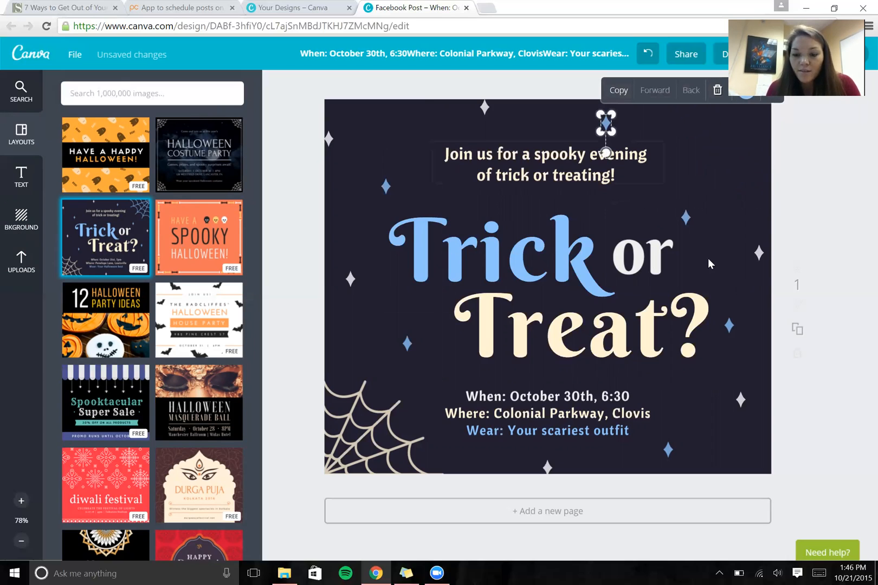
click(695, 174)
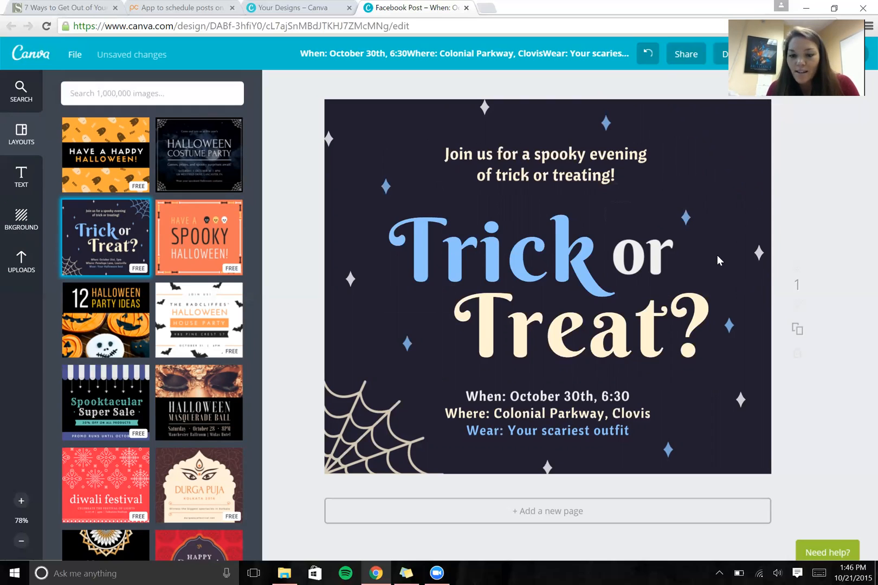
click(648, 54)
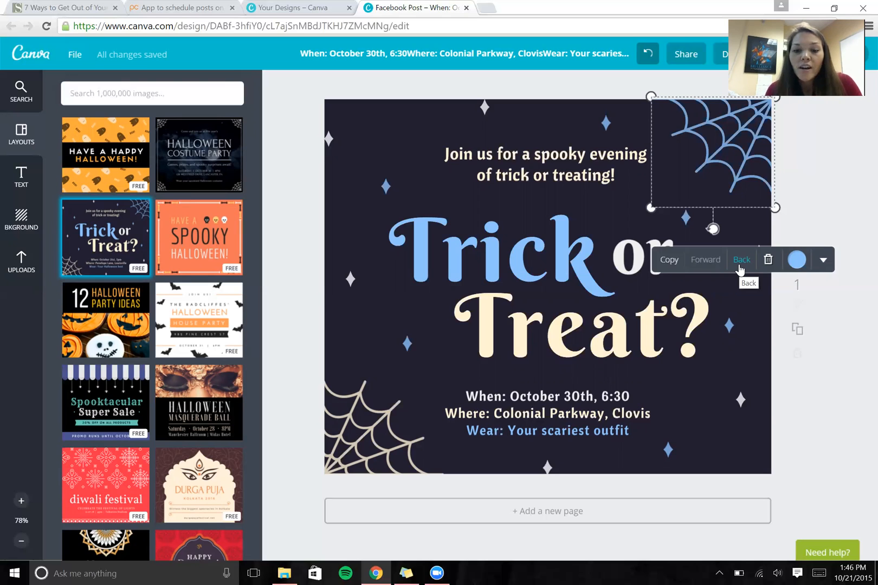
click(435, 370)
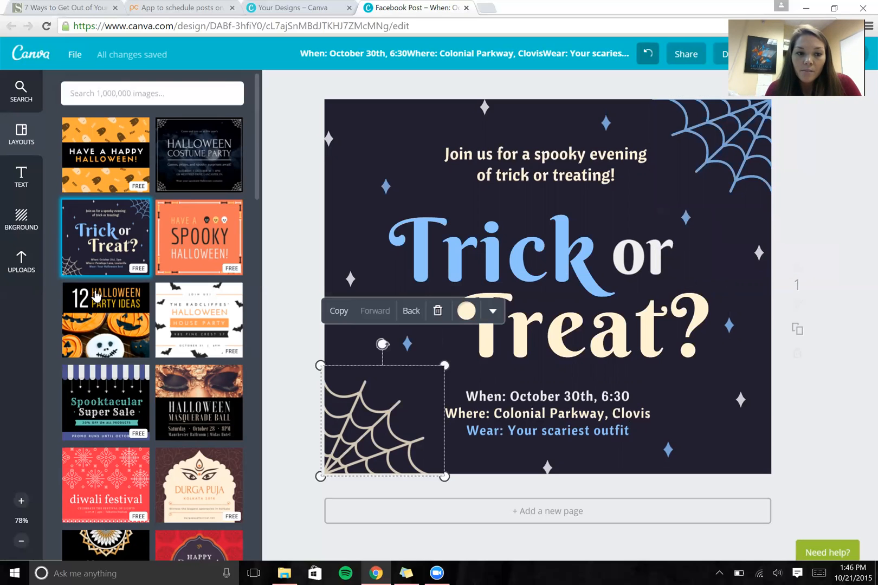
Add a heading reading "BYOB" and place it just below the Wear line
click(24, 178)
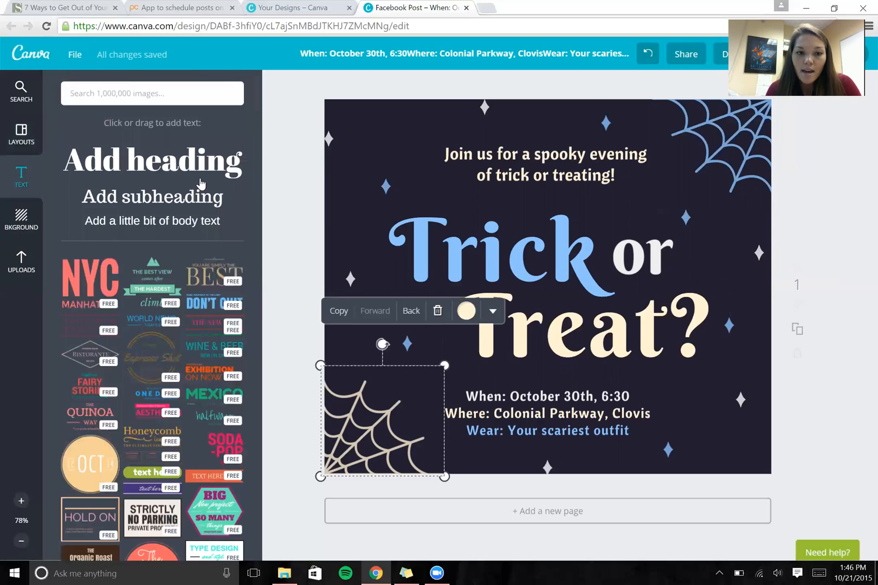
click(197, 163)
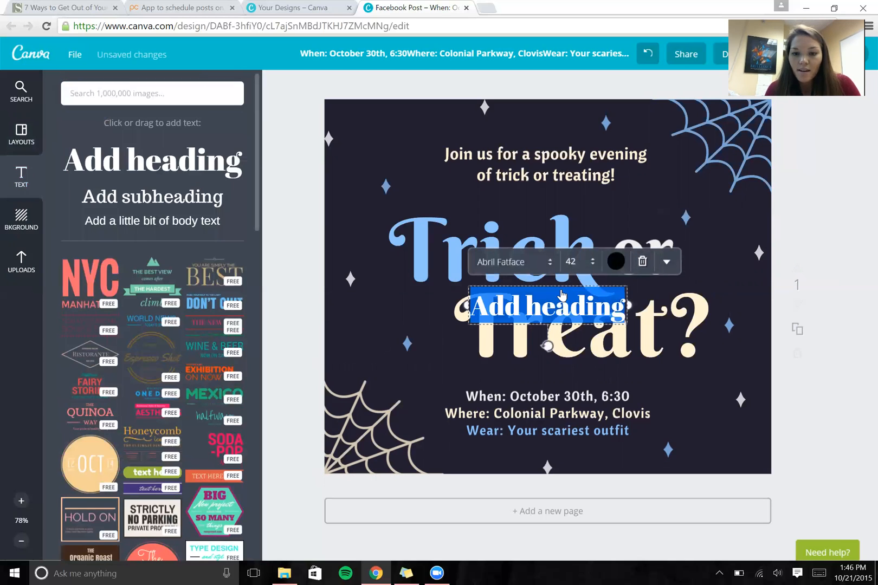
drag(555, 283, 555, 191)
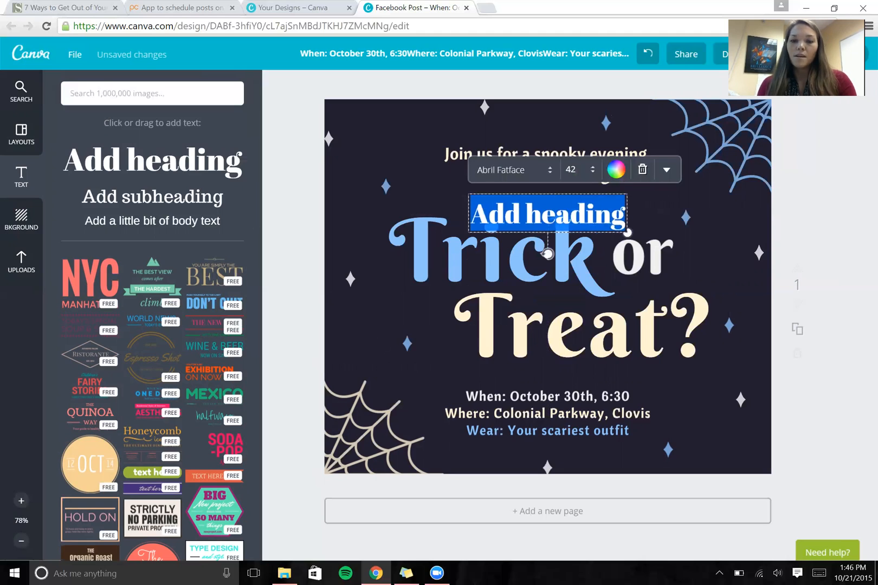
text(BYOB)
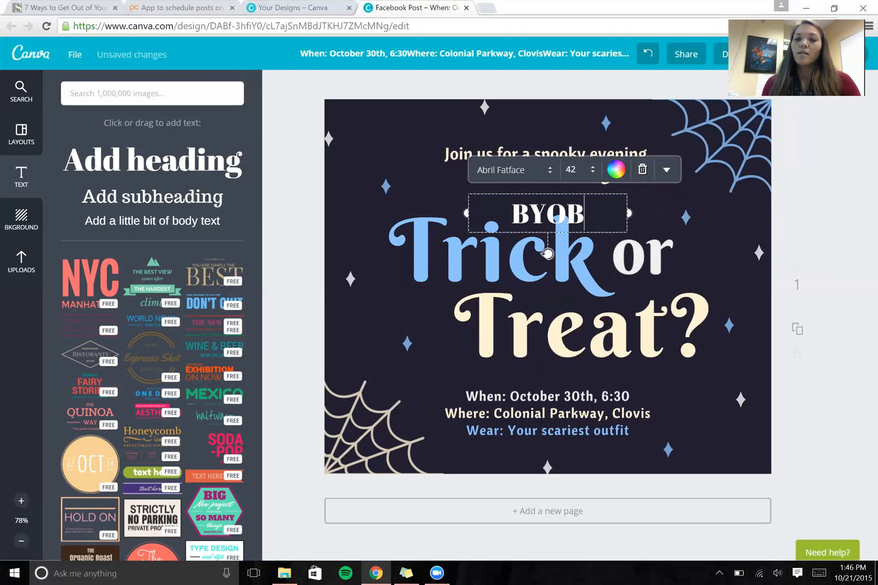
drag(596, 191, 601, 427)
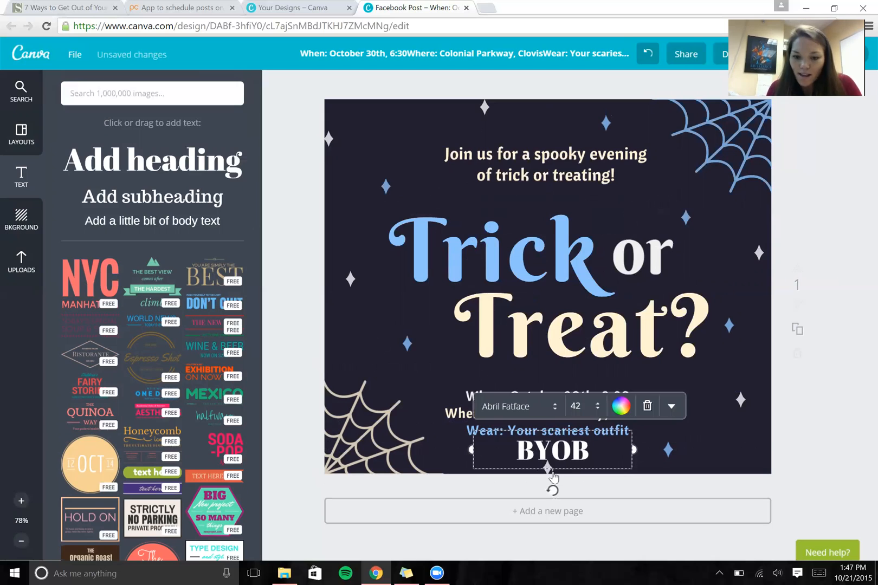
Delete the small white diamond beneath the BYOB heading
click(549, 469)
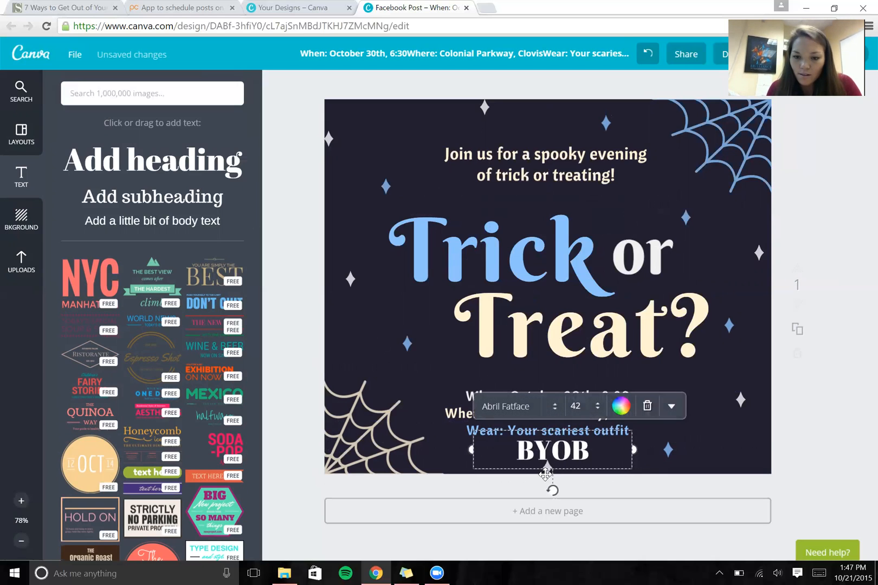
click(438, 429)
click(549, 469)
click(552, 474)
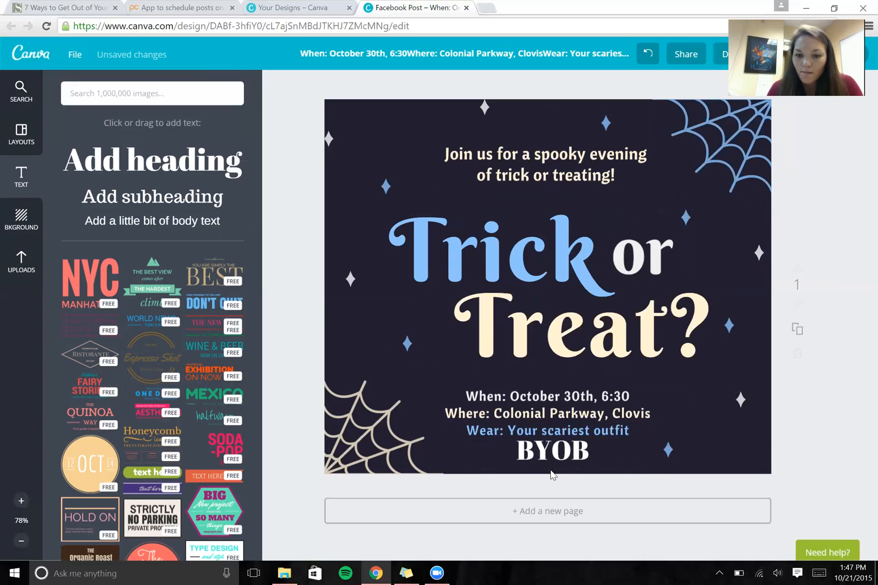
Move the BYOB heading slightly lower and align it with the design's vertical centre line
drag(550, 455, 545, 457)
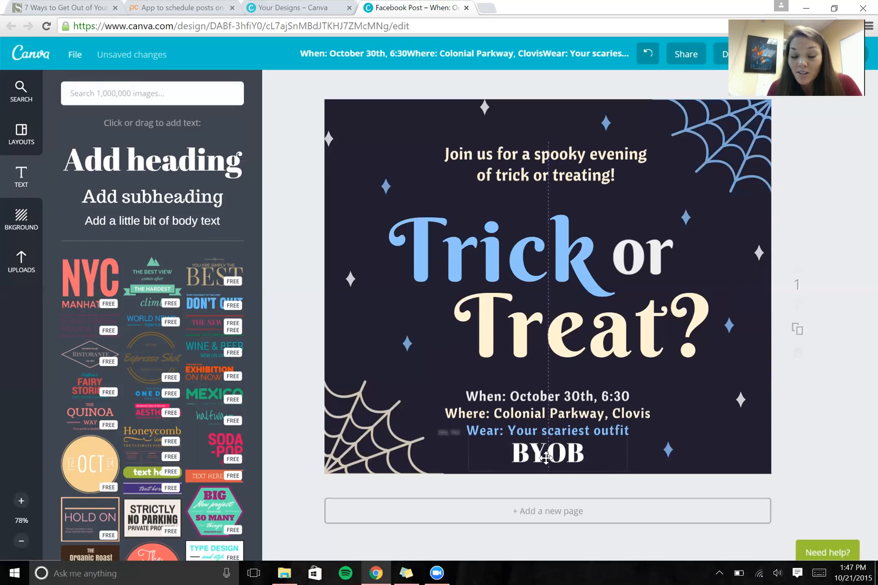
drag(546, 460, 547, 464)
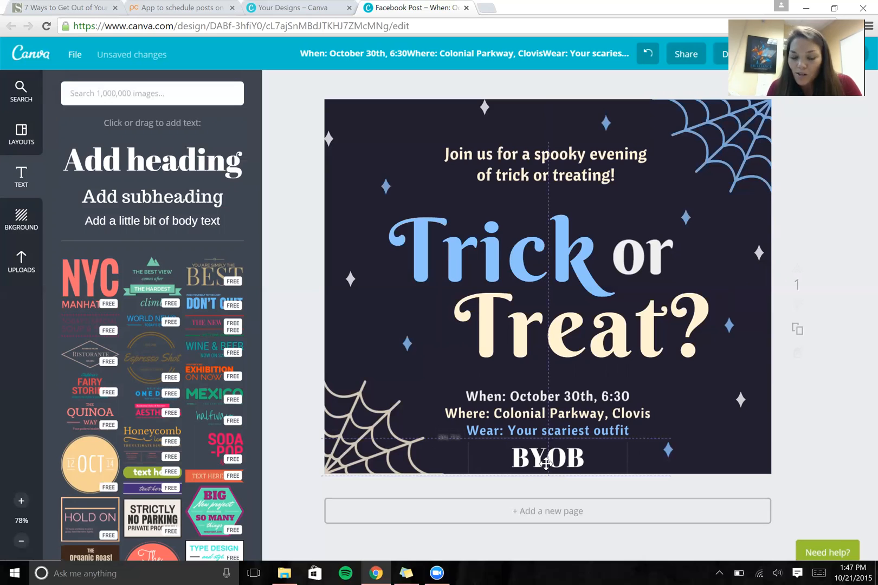
drag(546, 463, 546, 463)
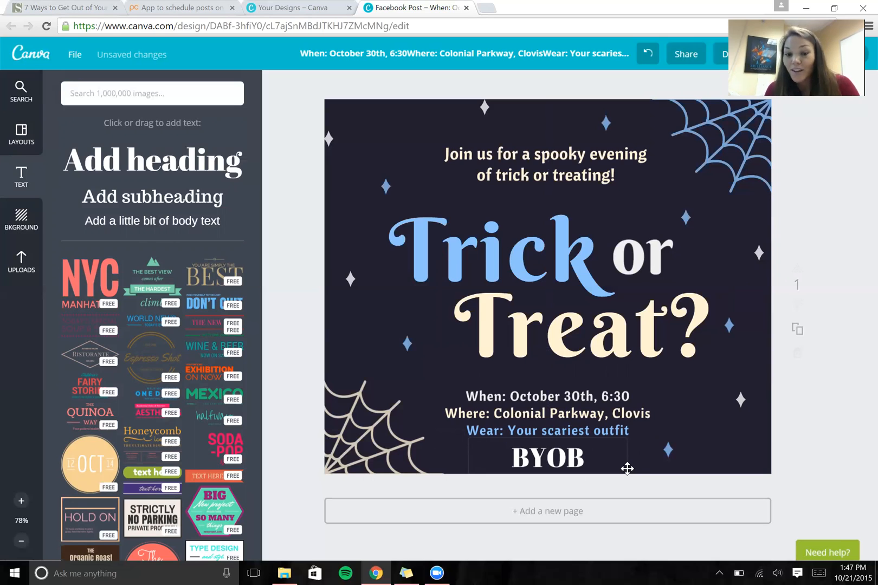
Change the BYOB heading's font to Cooper Hewitt Heavy and colour it cream from the design's palette
click(569, 463)
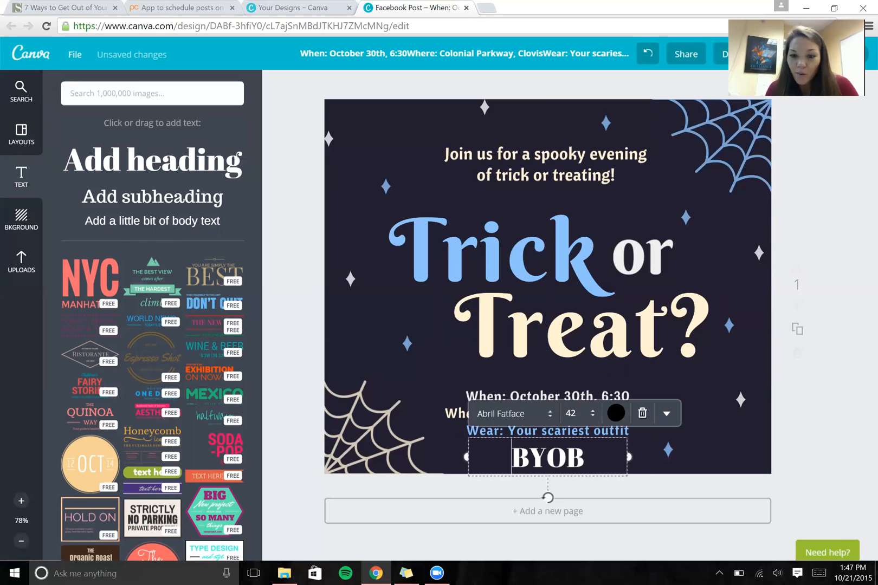
click(550, 415)
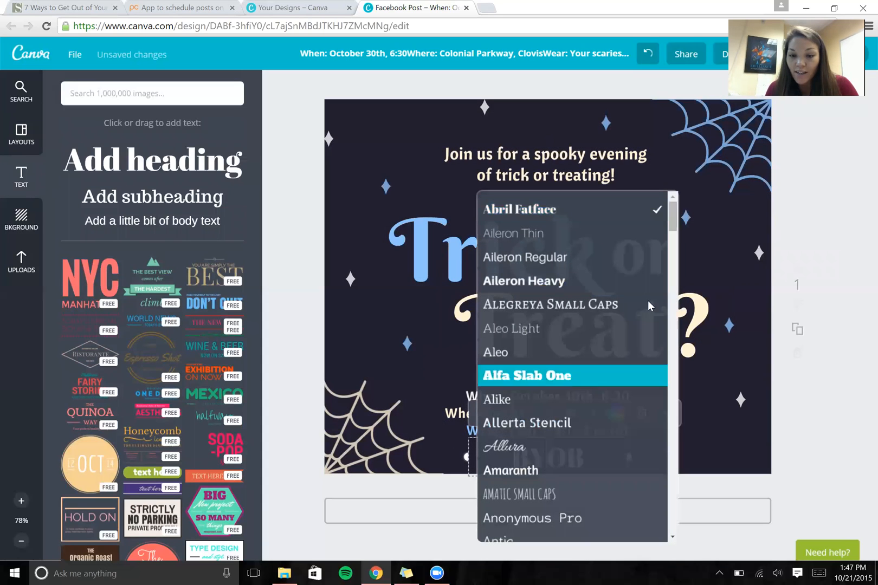
drag(673, 231, 675, 303)
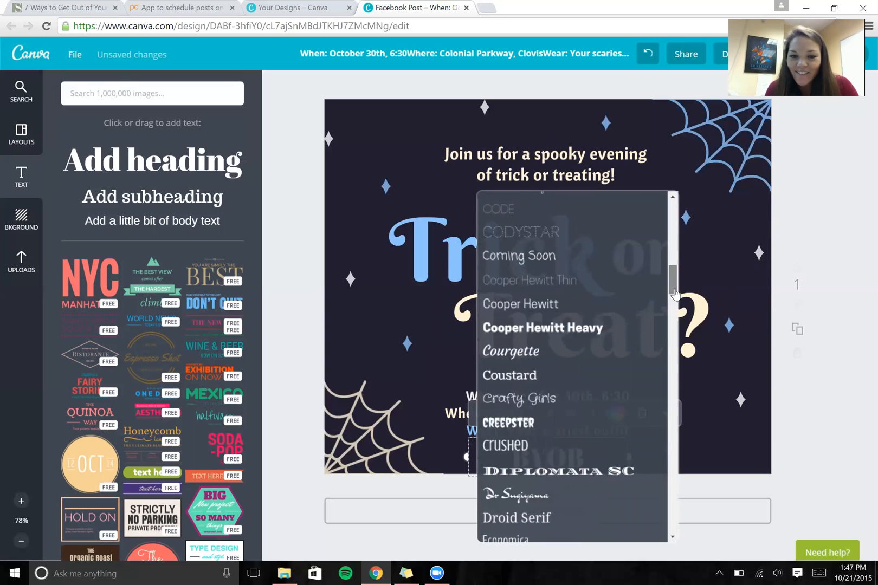
click(586, 328)
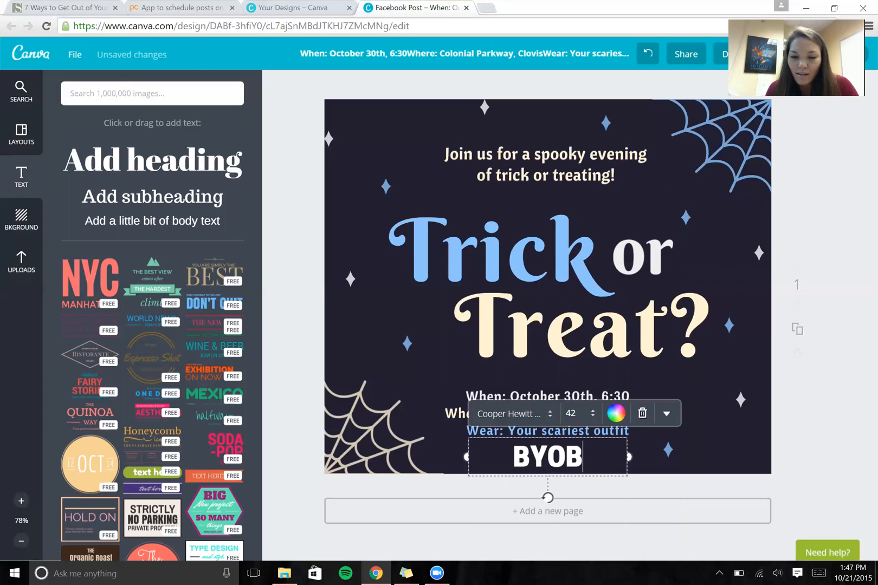
click(615, 424)
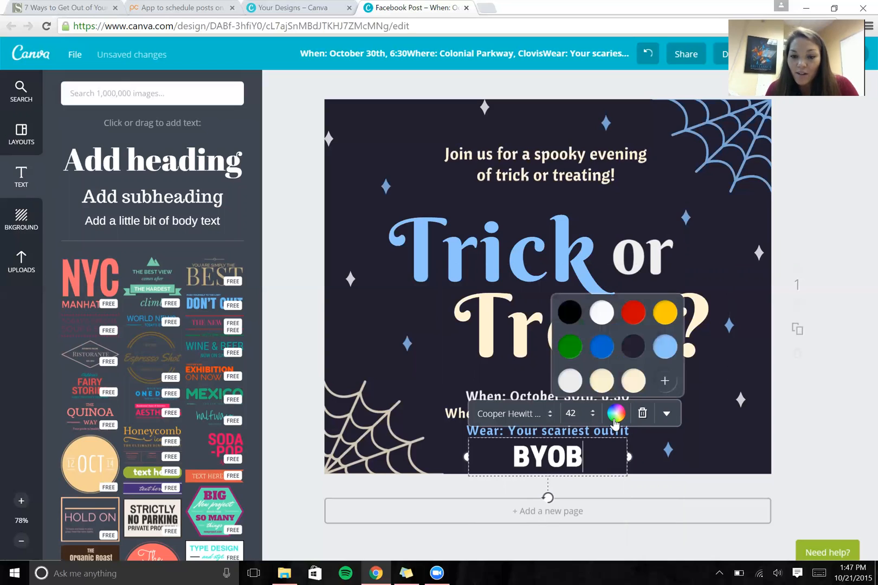
click(602, 392)
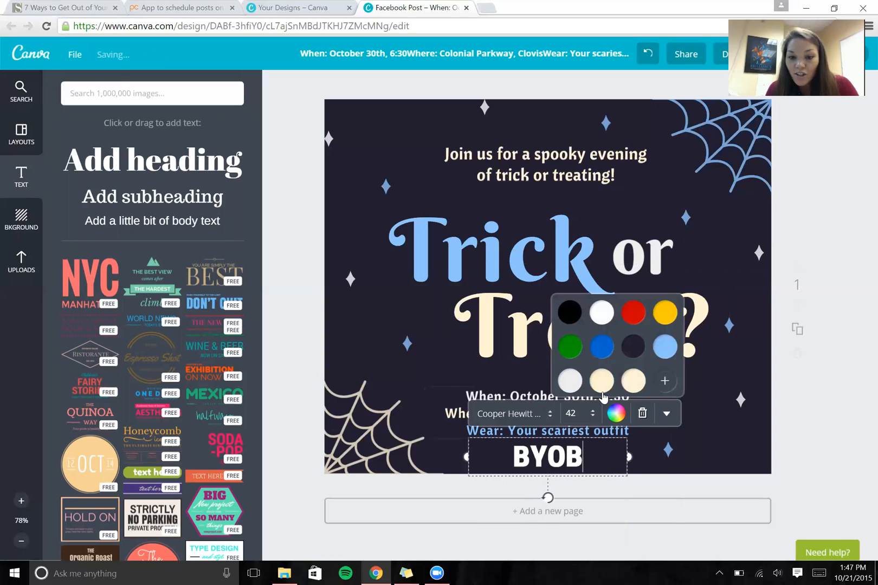
click(688, 456)
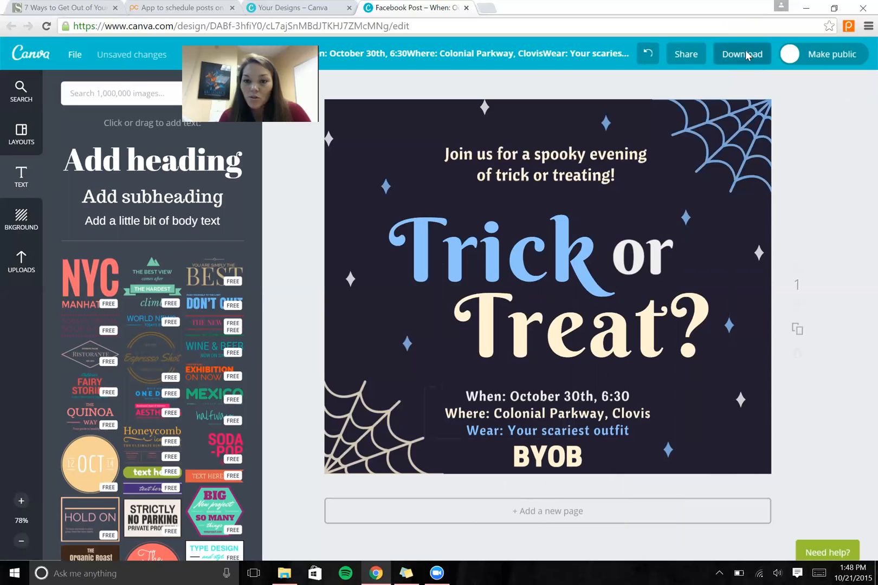
Examine the available download formats and the additional page range and crop mark options without downloading
click(745, 55)
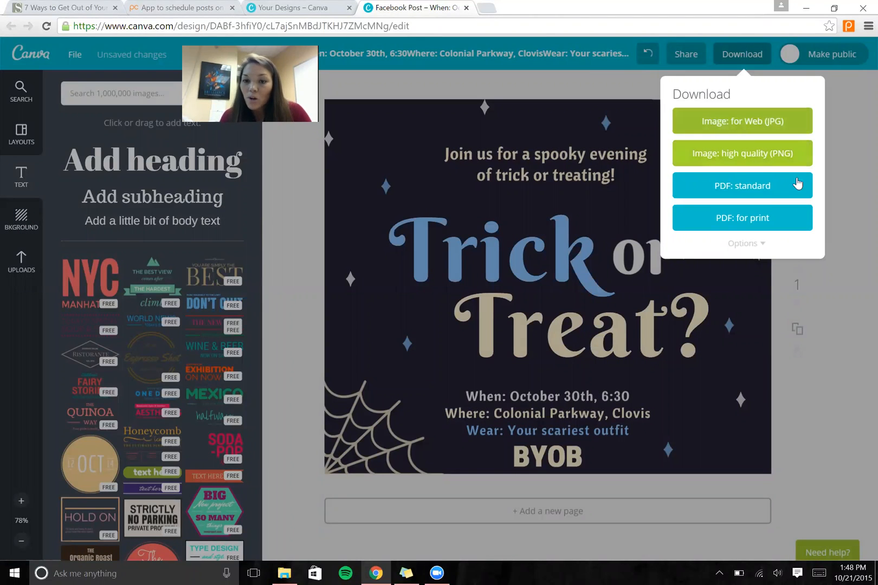
click(745, 243)
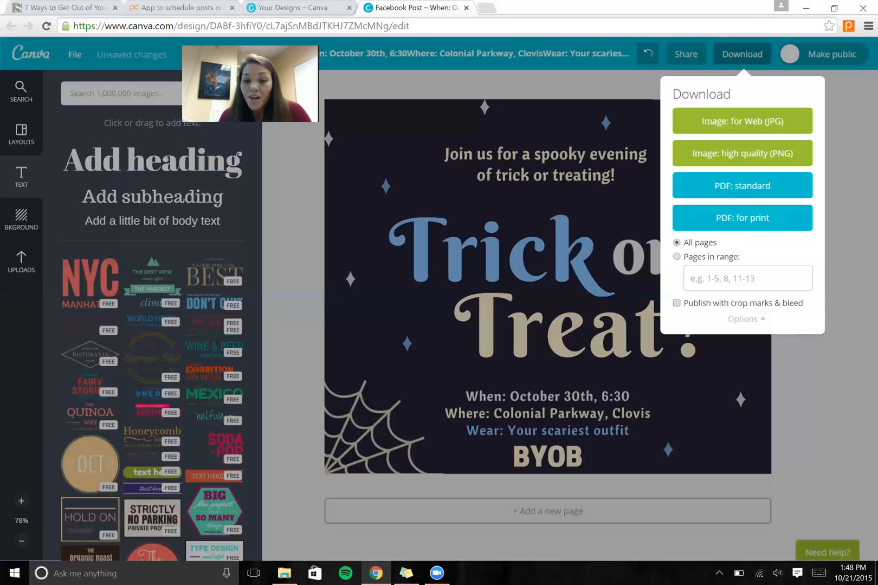
click(747, 57)
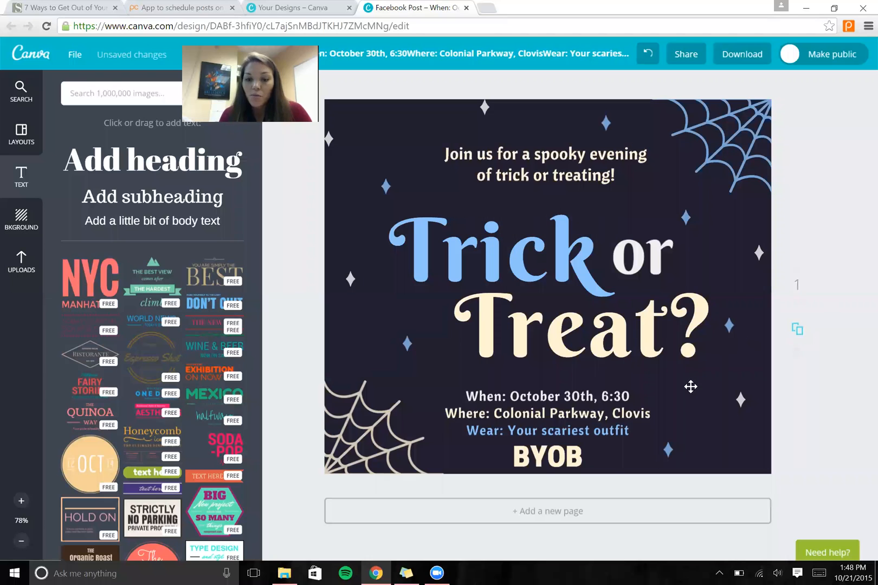
Try duplicating the design page and adding a blank page, deleting each extra page again
click(797, 330)
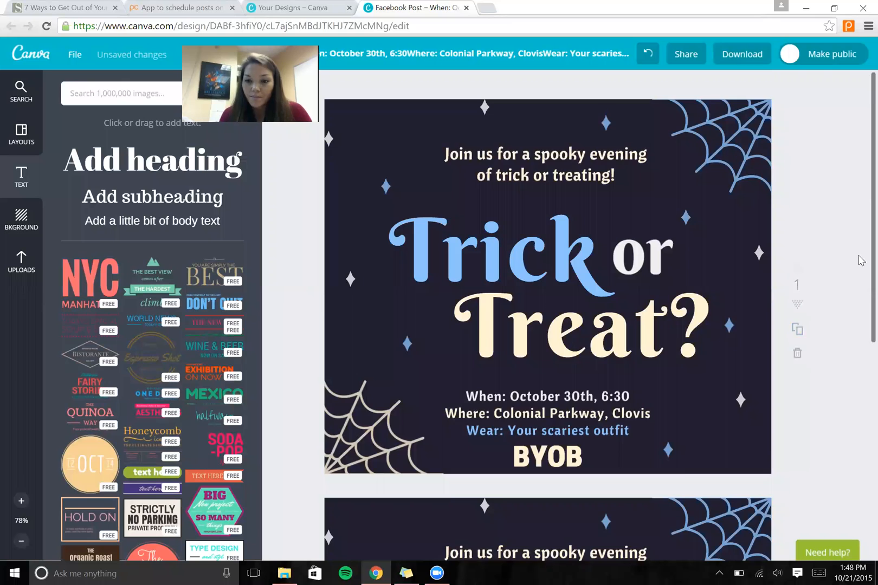
scroll(861, 260, down, 5)
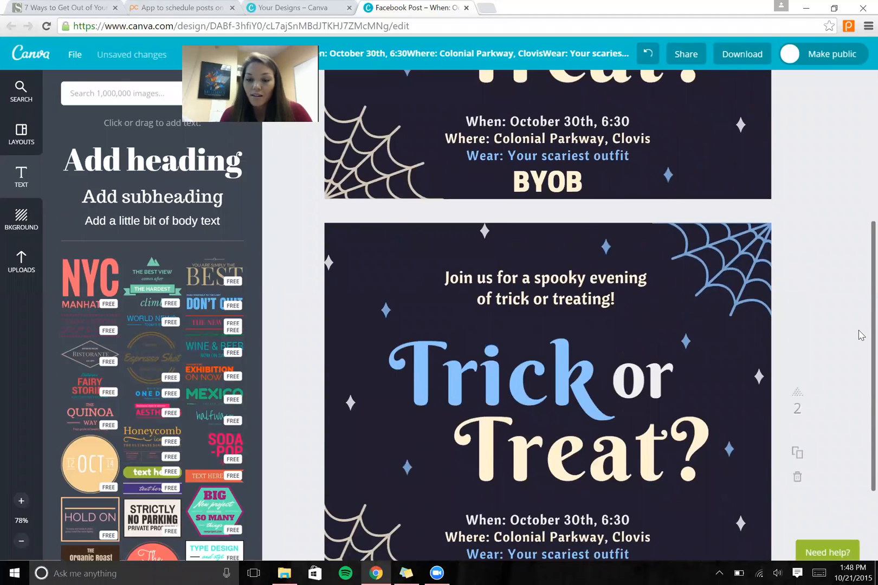
scroll(861, 336, down, 1)
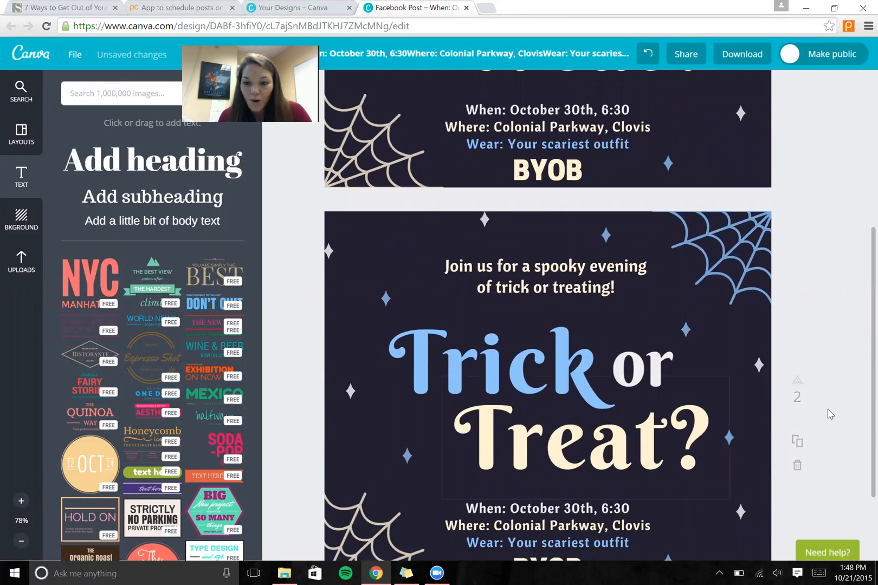
click(797, 469)
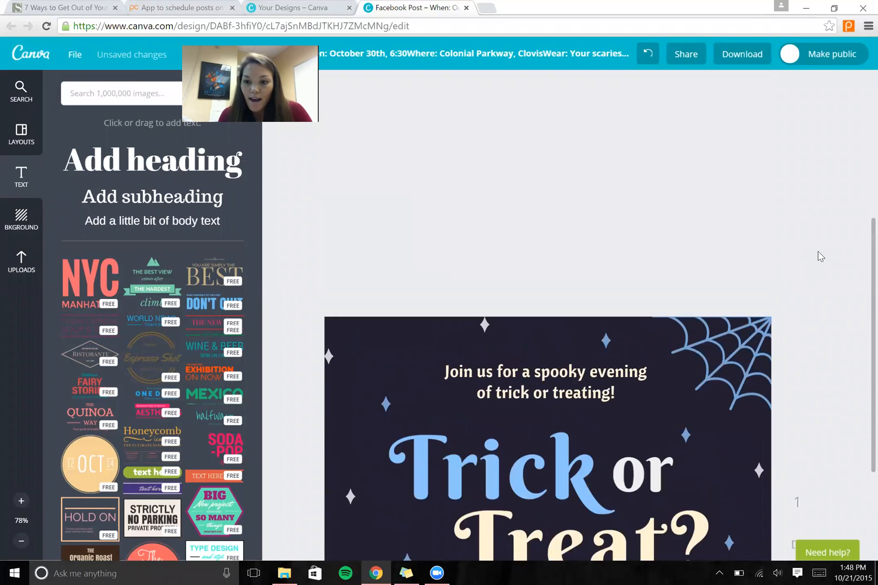
scroll(861, 252, down, 3)
scroll(861, 252, down, 1)
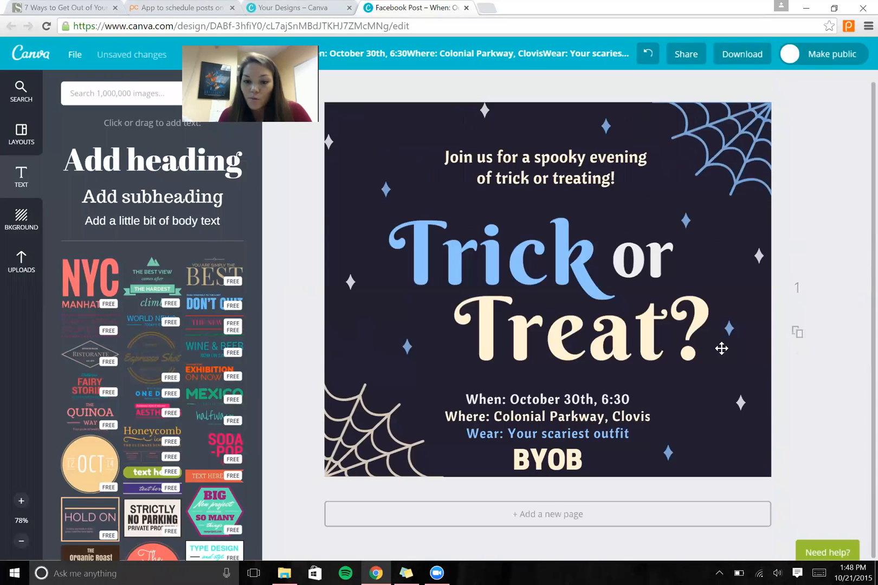
click(554, 521)
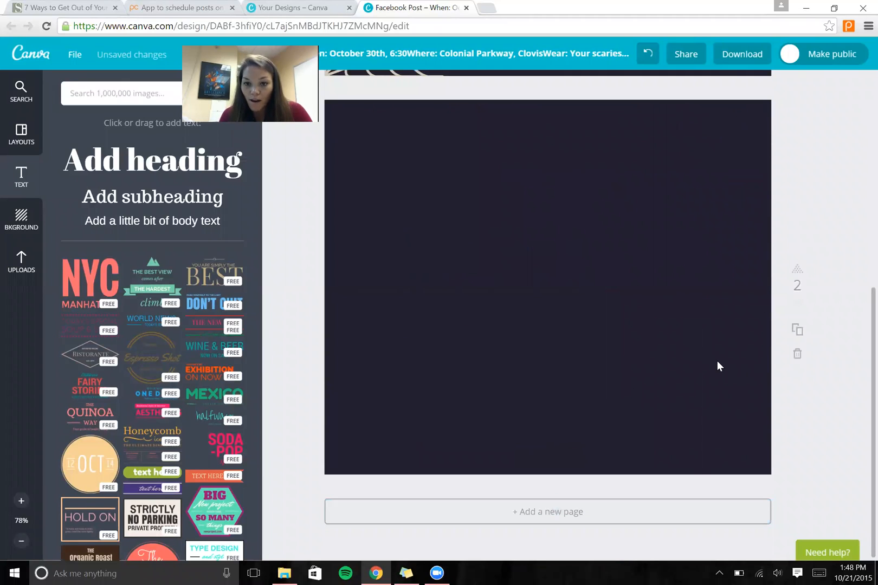
click(798, 355)
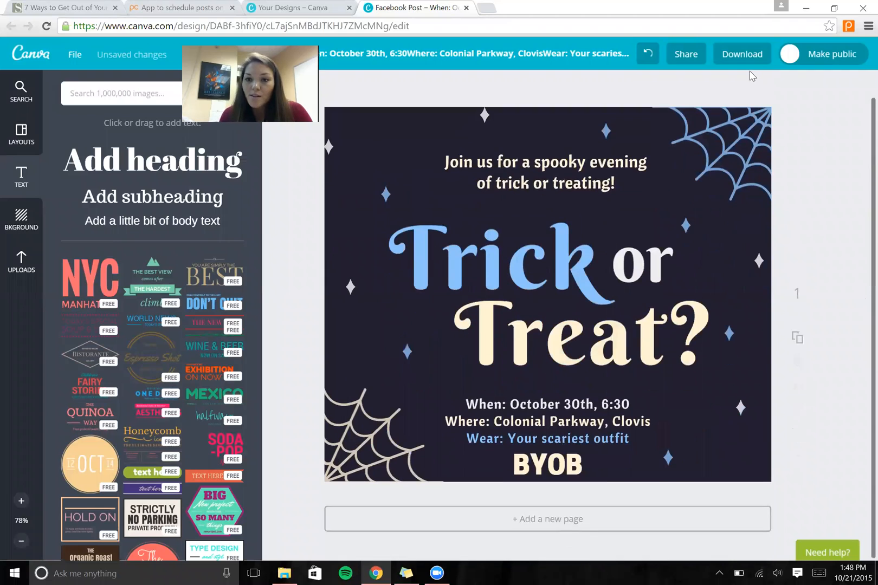
Download the finished design as a JPG image for web and dismiss the sharing dialog
click(742, 54)
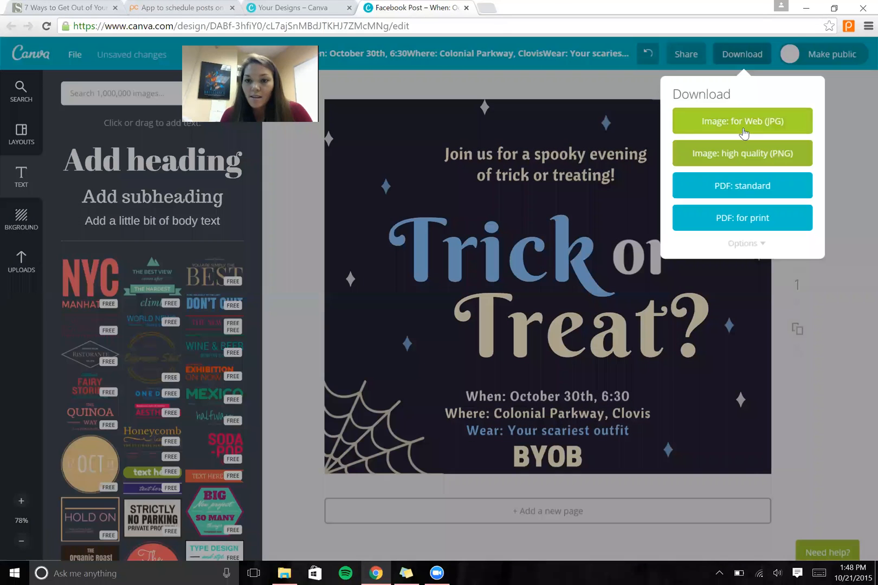
click(743, 128)
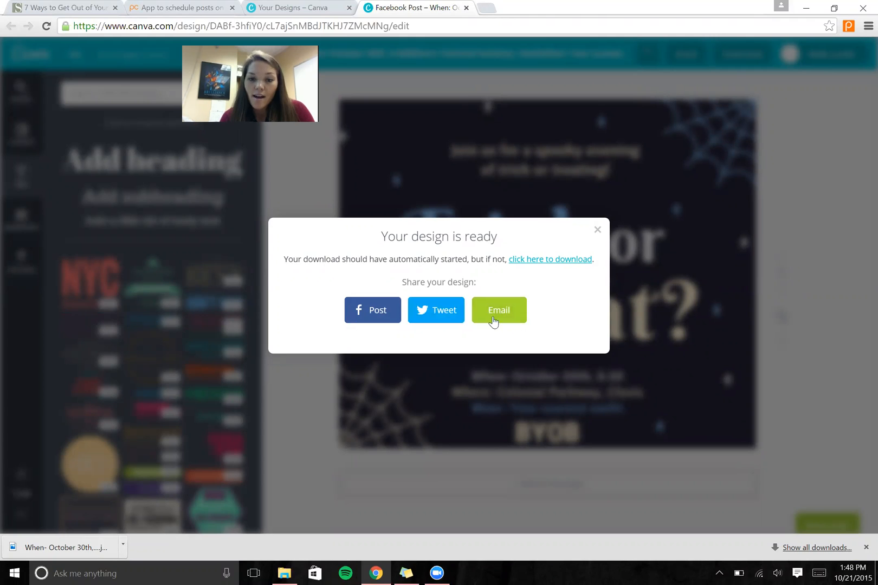
click(598, 233)
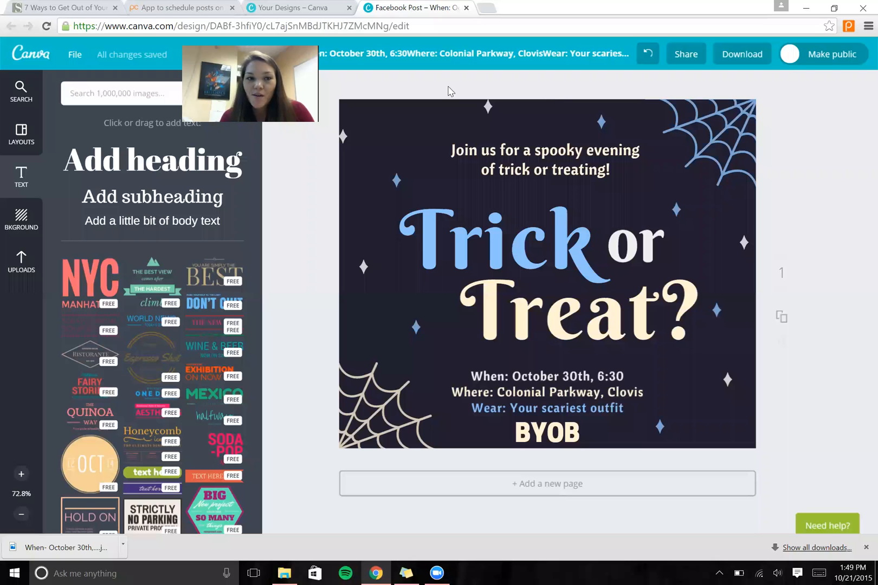
Return to the overview of saved designs, open the downloaded JPG for viewing and close the viewer
click(31, 62)
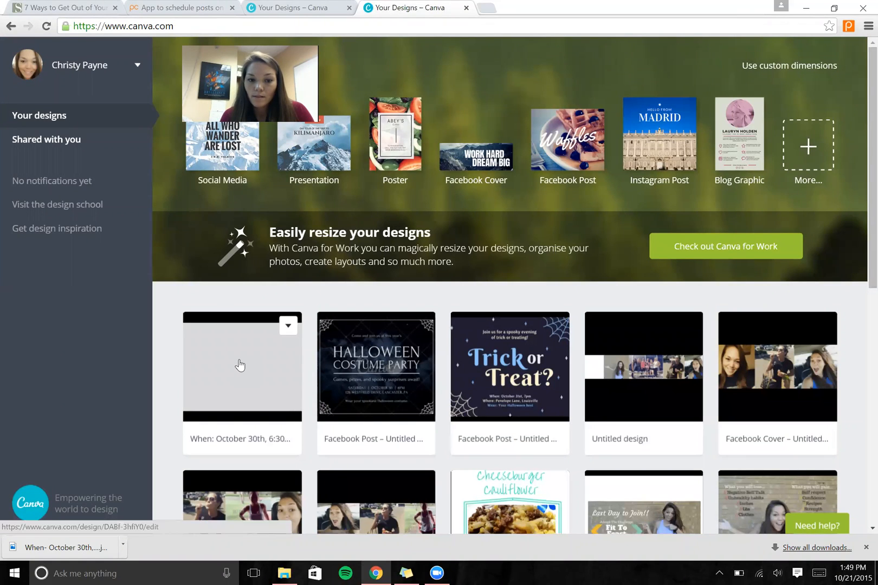
click(73, 549)
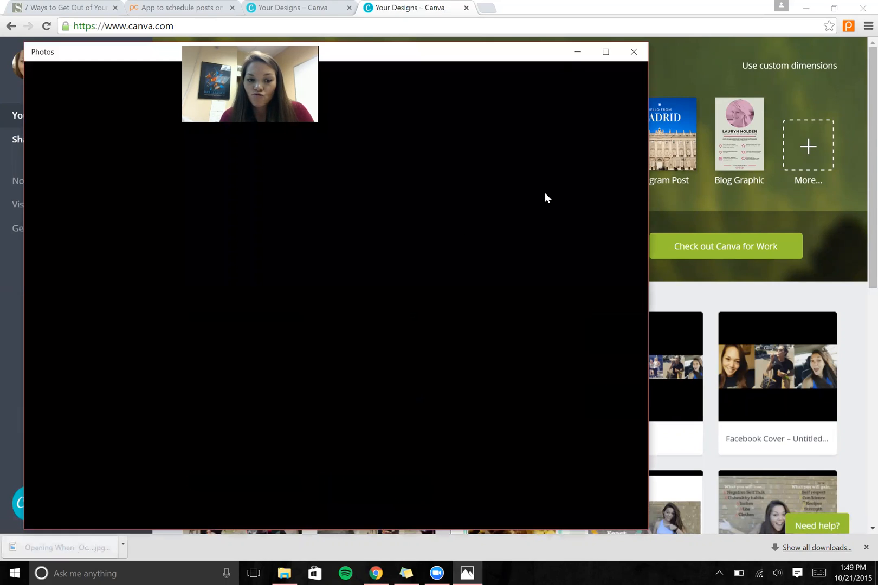
click(633, 52)
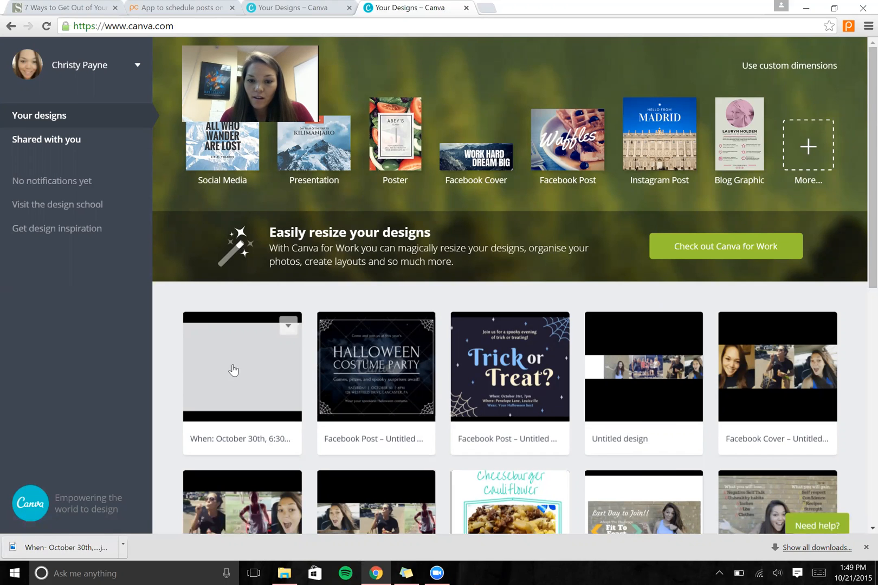
Browse the saved designs, reopen the Trick or Treat party design to check it, and close it again
scroll(859, 210, down, 8)
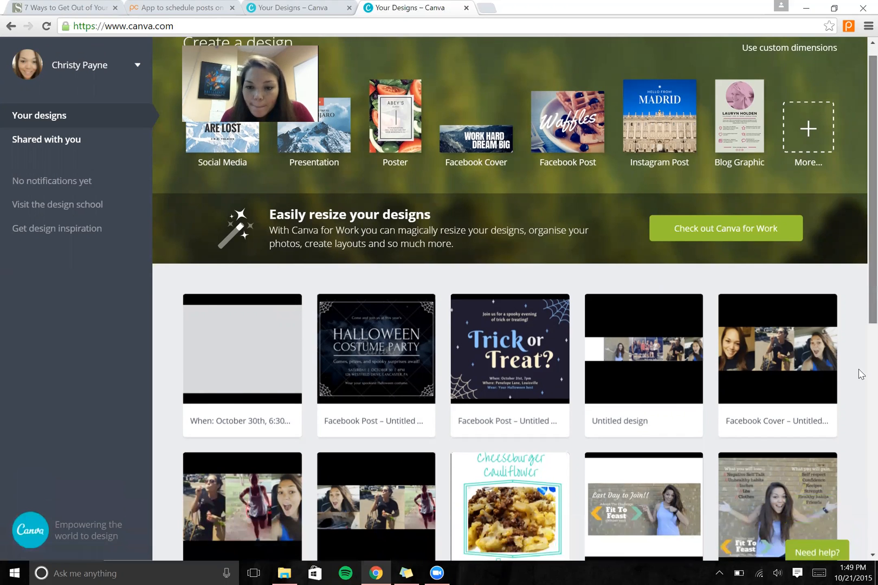
scroll(861, 204, up, 8)
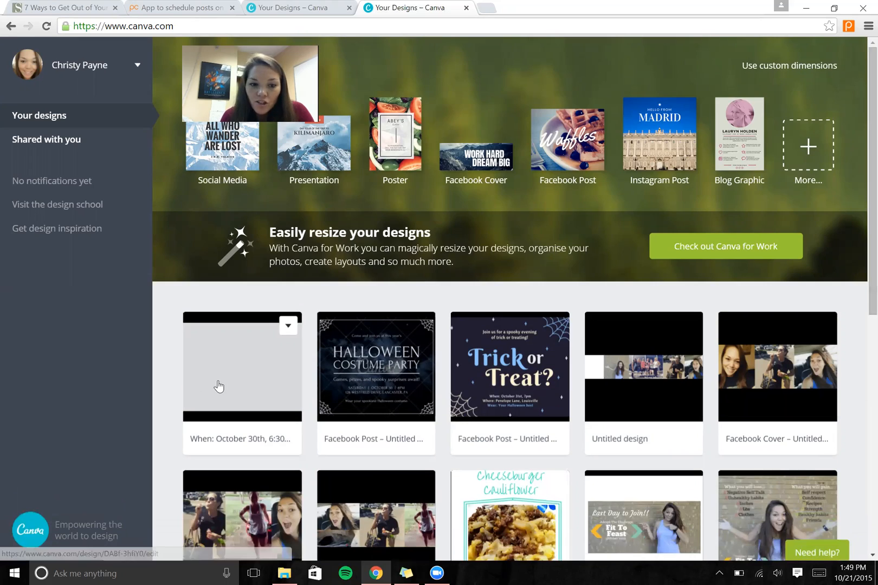
click(217, 386)
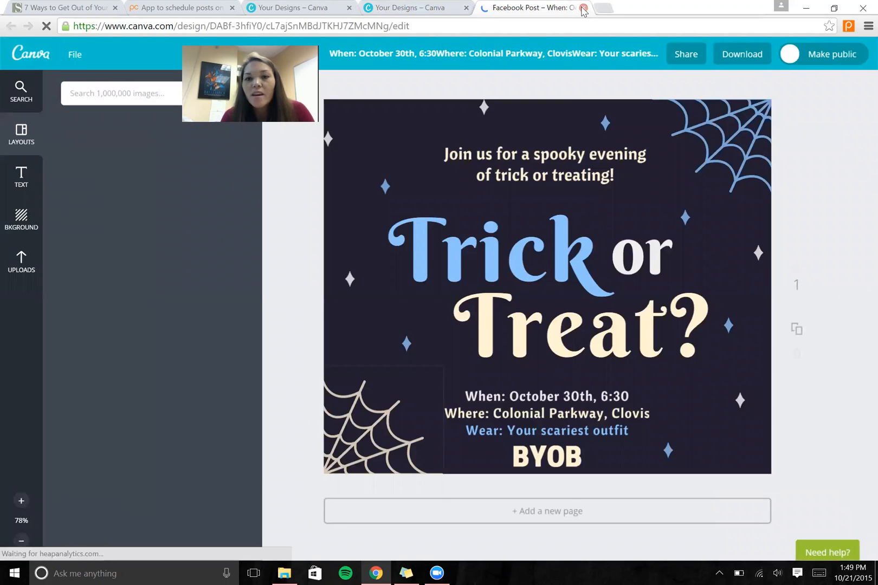
click(583, 8)
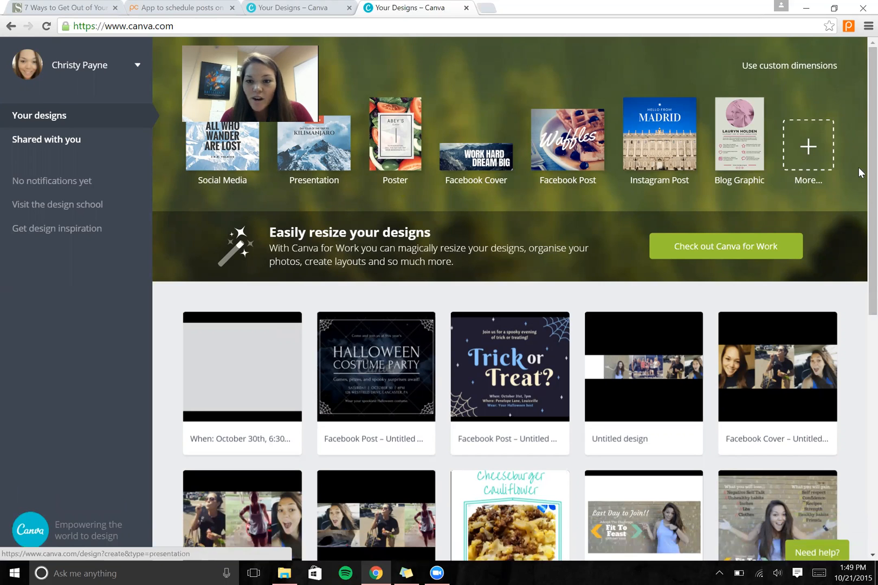
Create a new blank Facebook Post design from the full list of design types
click(819, 151)
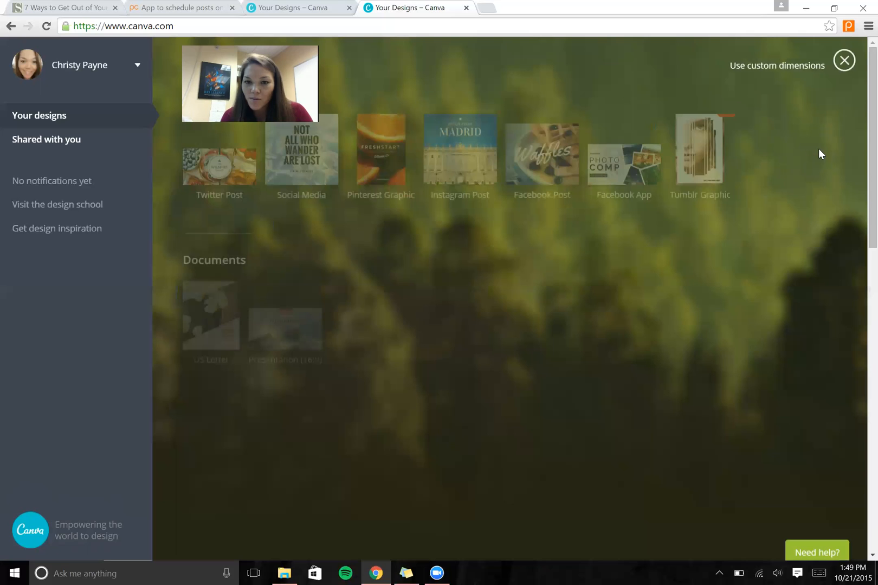
click(545, 164)
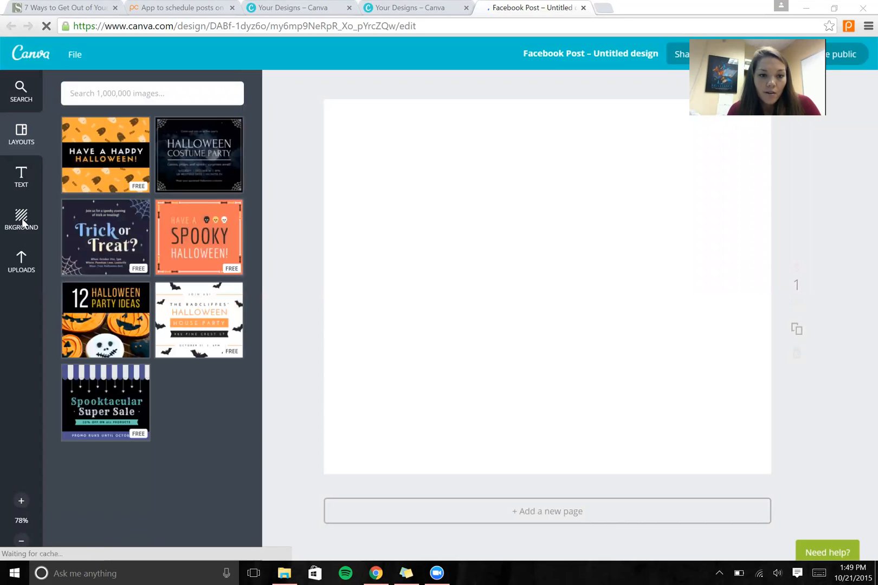
Find the uploaded photo of fruit and vegetable baskets on a wooden table and place it on the blank page
click(25, 265)
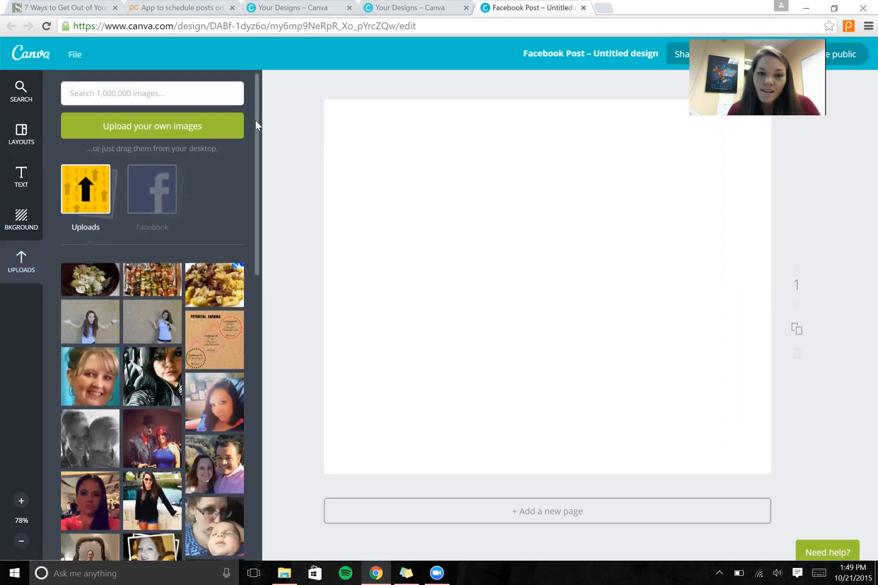
scroll(249, 165, down, 15)
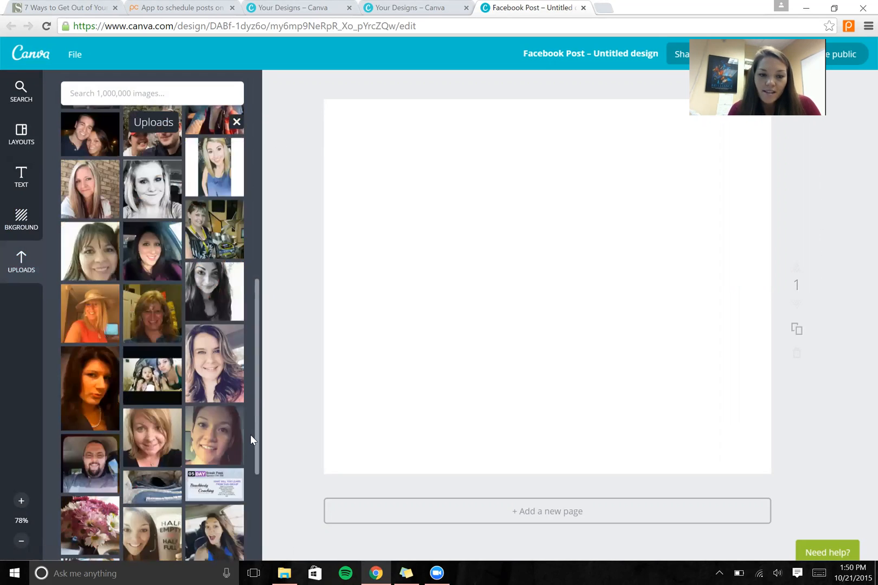
scroll(250, 438, down, 4)
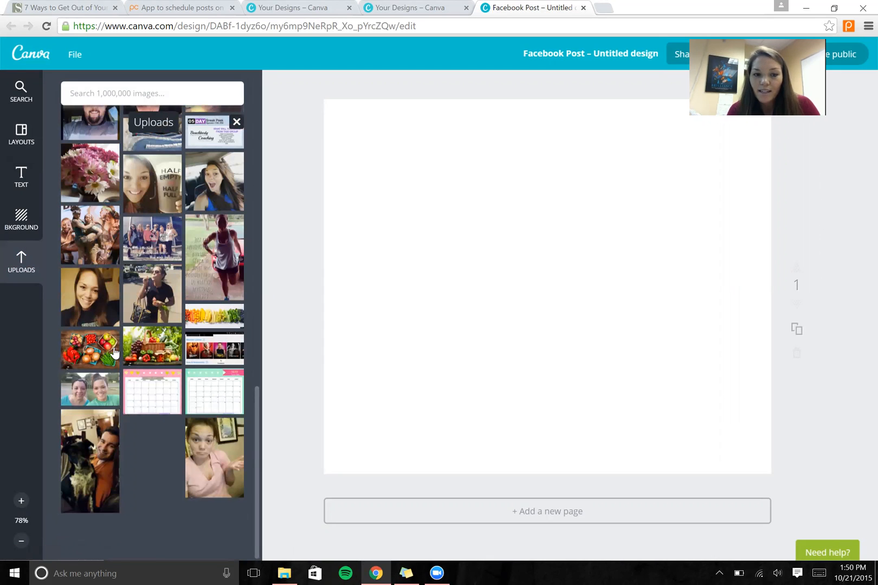
drag(108, 353, 699, 278)
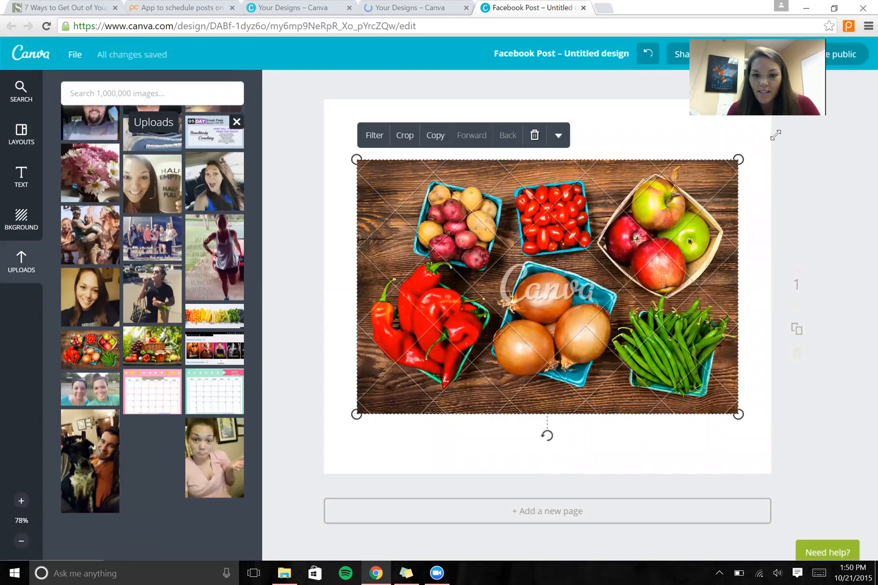
Enlarge the fruit and vegetable photo and position it so that it covers the whole page
drag(800, 130, 796, 122)
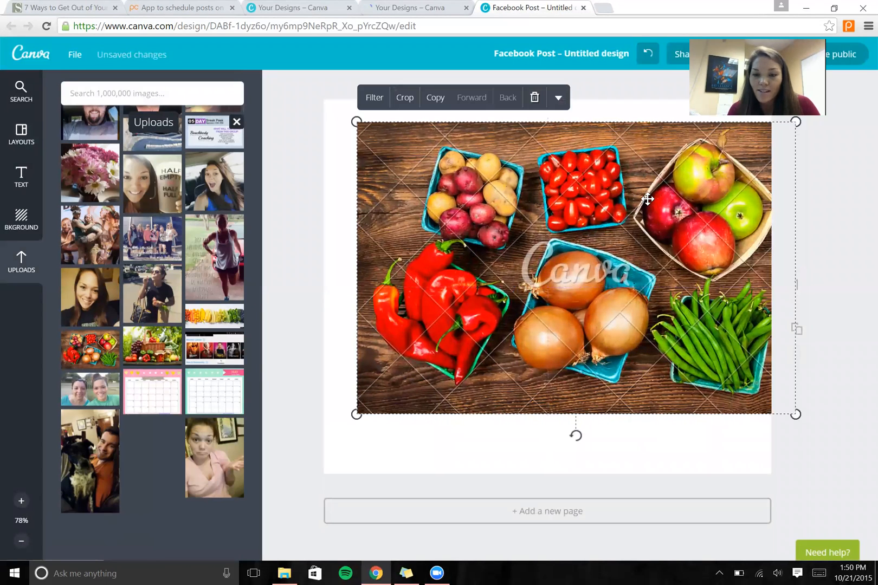
drag(547, 227, 446, 252)
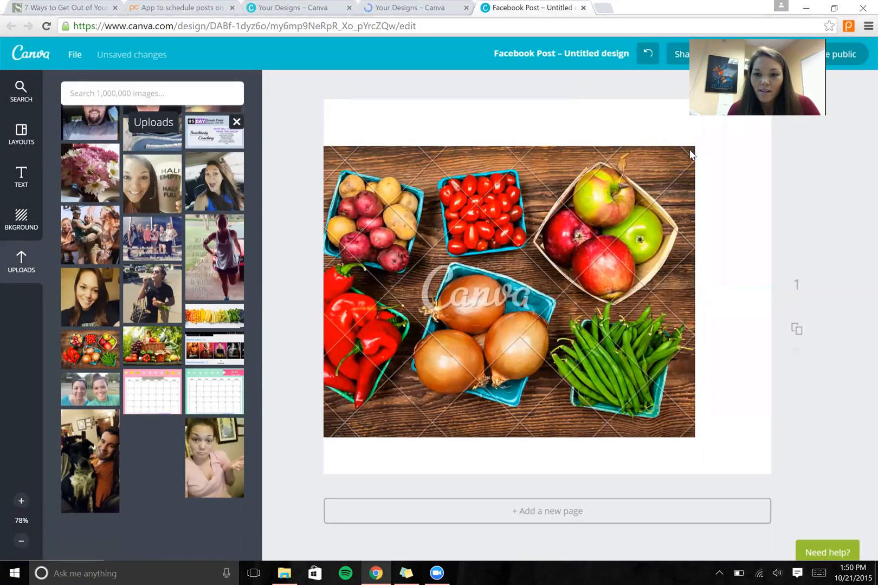
drag(699, 144, 829, 160)
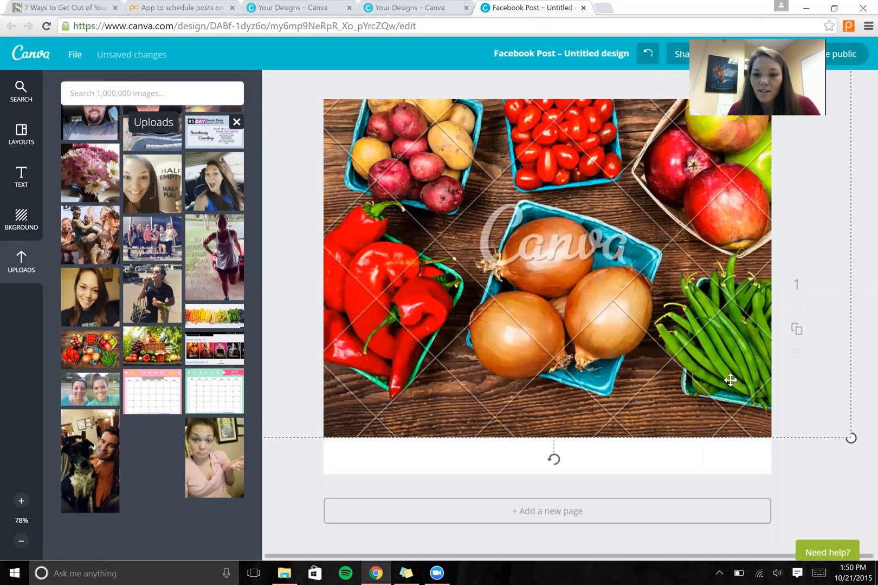
mouse_move(643, 383)
mouse_down()
mouse_move(644, 410)
mouse_move(643, 400)
mouse_up()
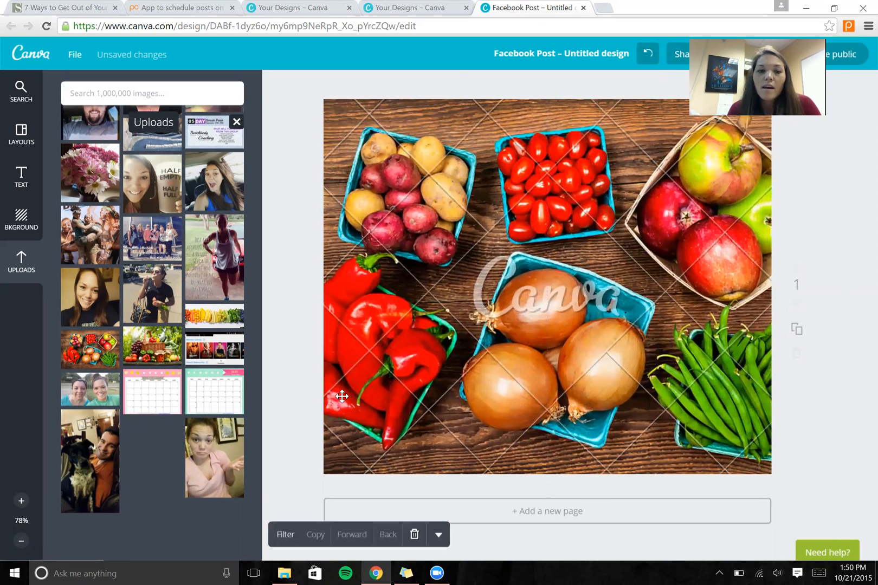
Browse the ready-made text designs for the post and return to the start of the list
click(21, 184)
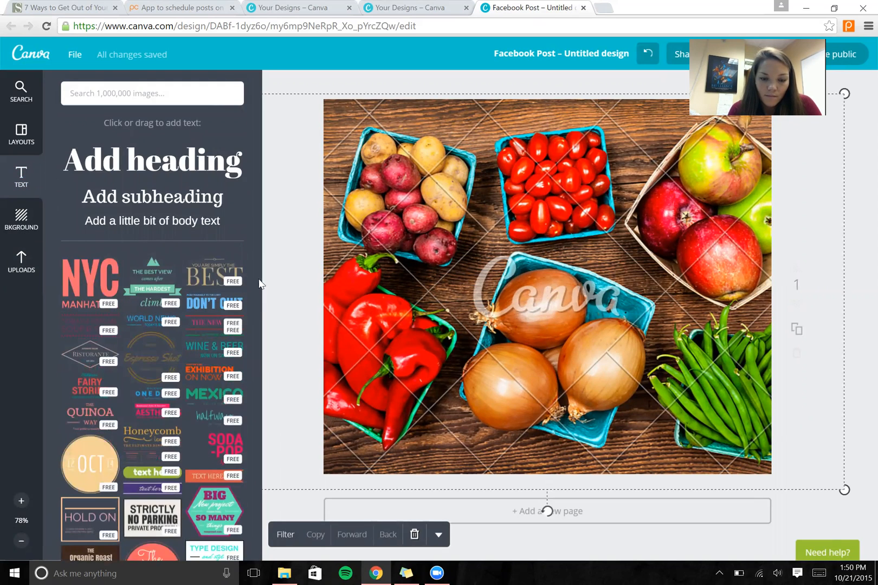
scroll(259, 306, down, 2)
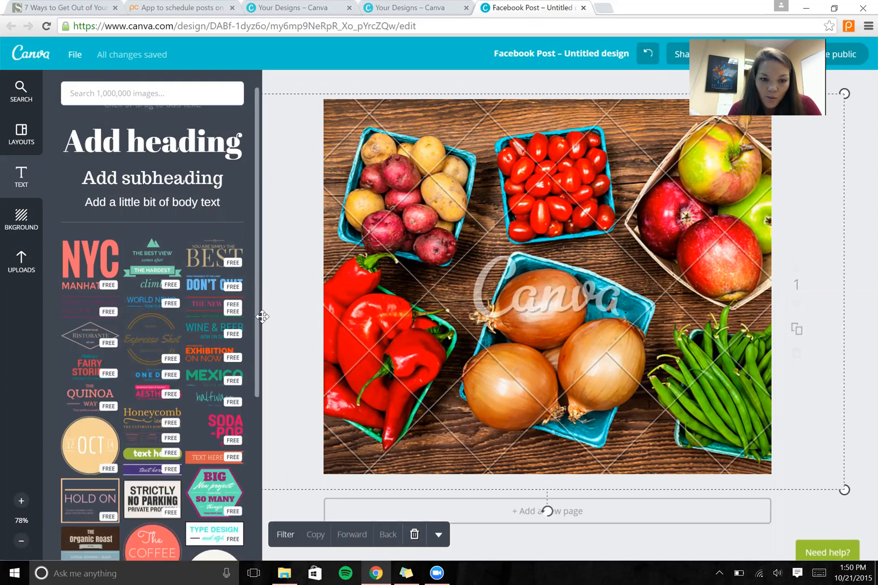
scroll(262, 344, down, 6)
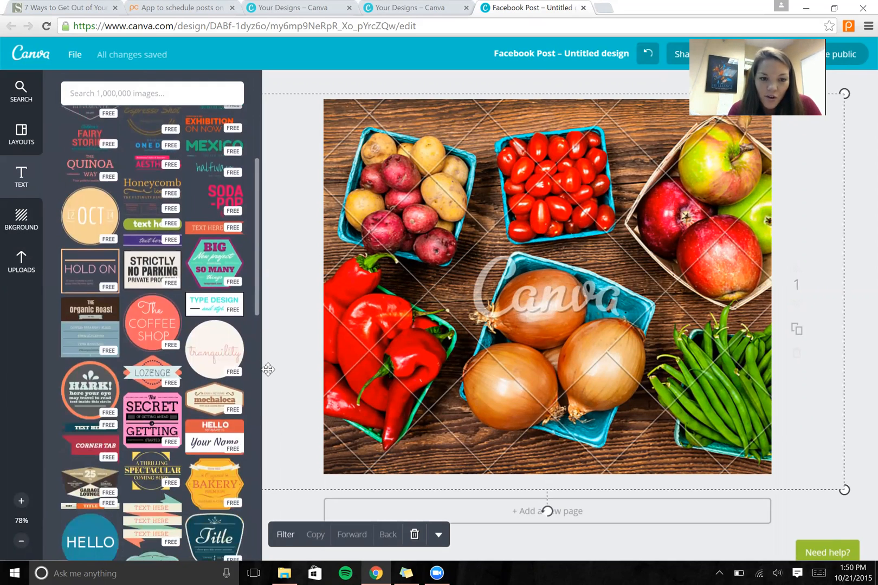
scroll(268, 371, down, 2)
scroll(272, 387, down, 1)
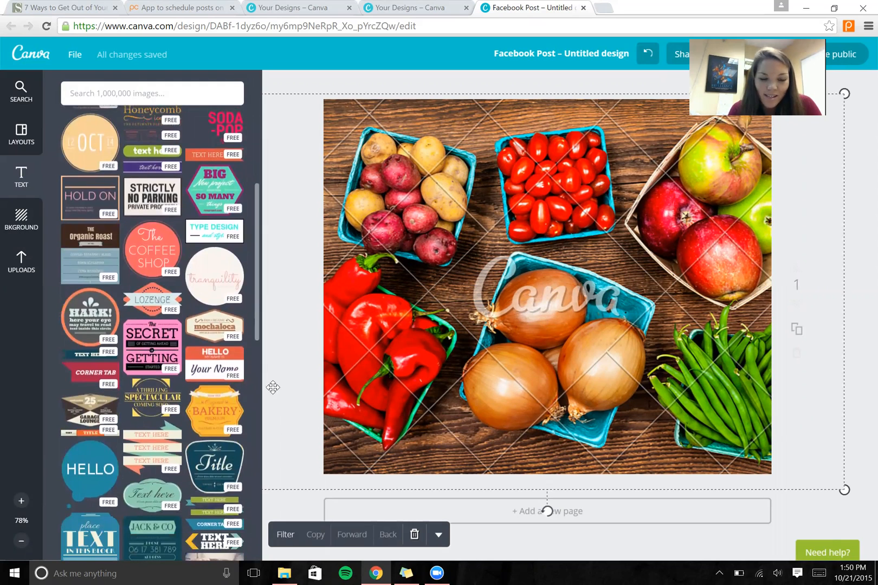
scroll(272, 399, down, 6)
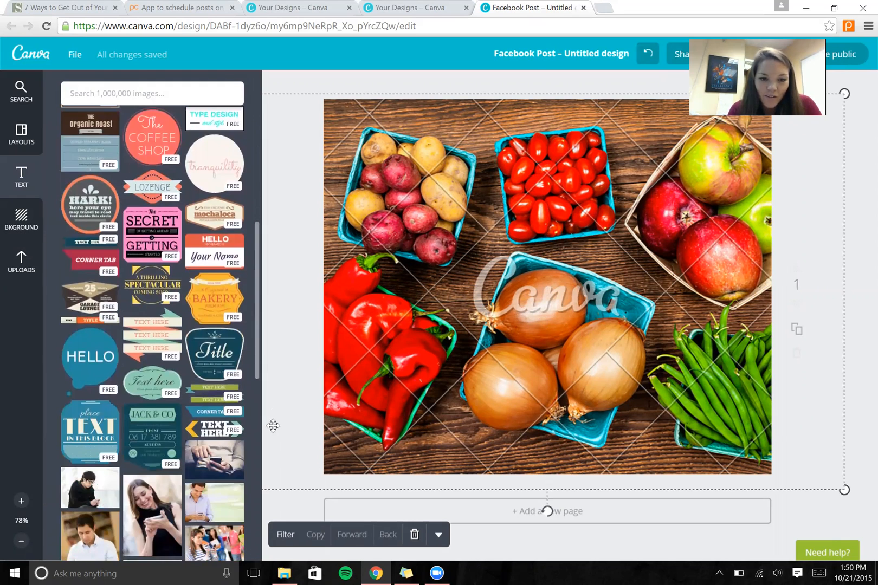
scroll(274, 448, down, 5)
click(274, 289)
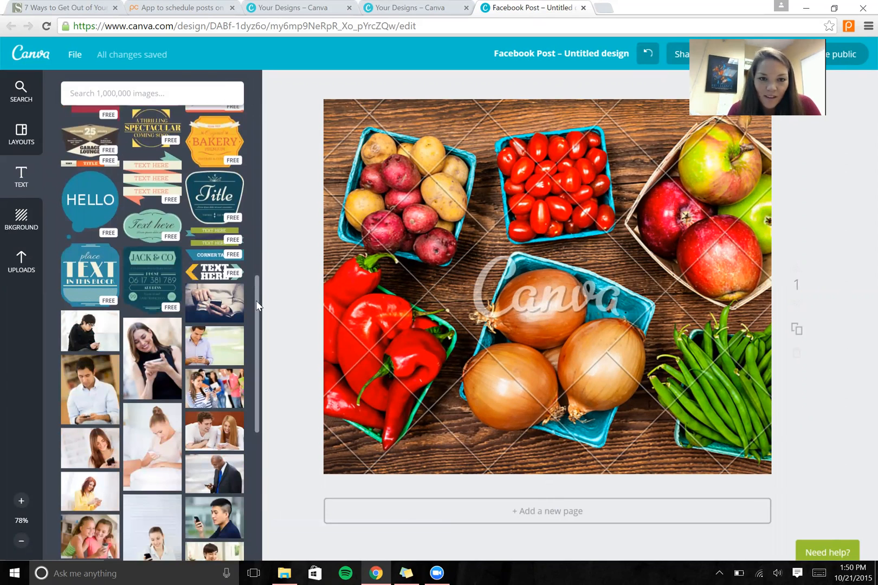
drag(255, 294, 255, 332)
scroll(254, 371, down, 8)
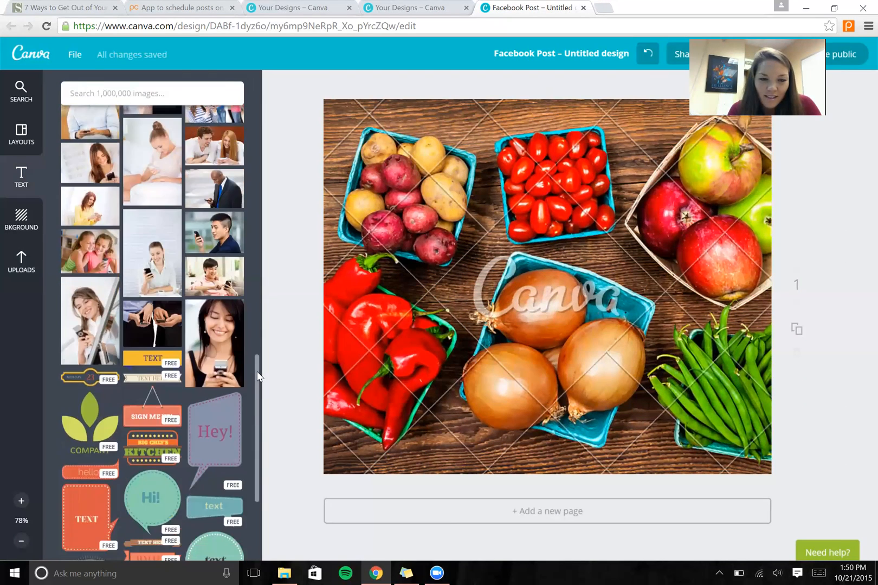
scroll(257, 371, down, 4)
drag(257, 371, 261, 77)
Add a heading to the photo that reads "10 Day Clean Eating Challenge"
click(201, 159)
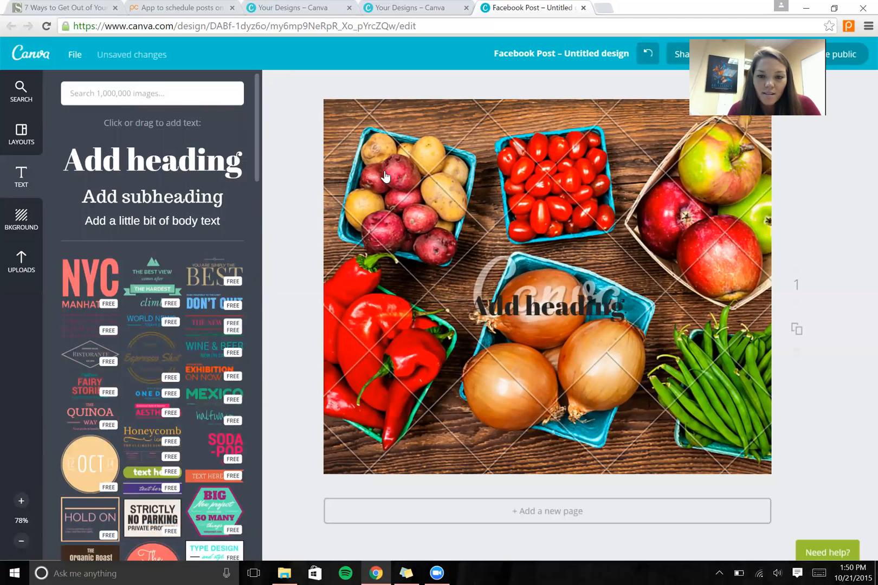
text(10 D)
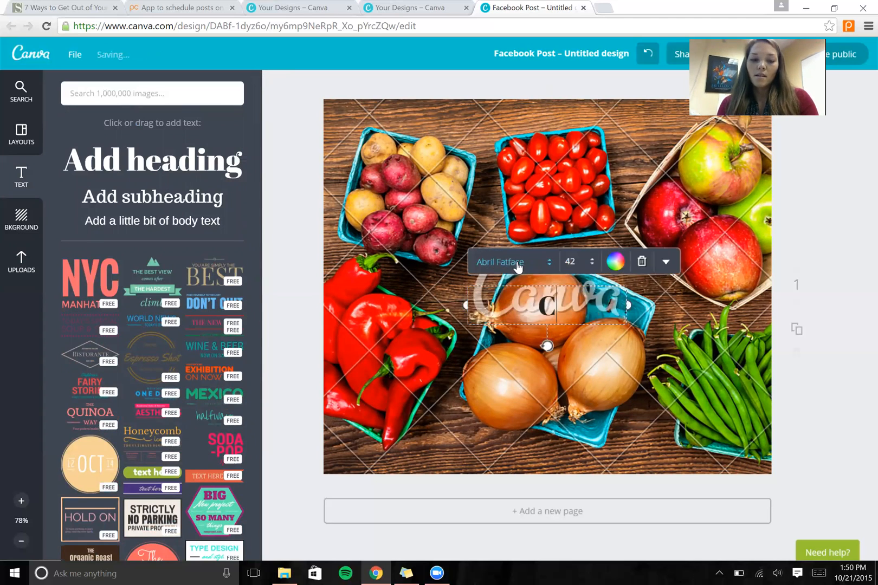
text(ay Clean)
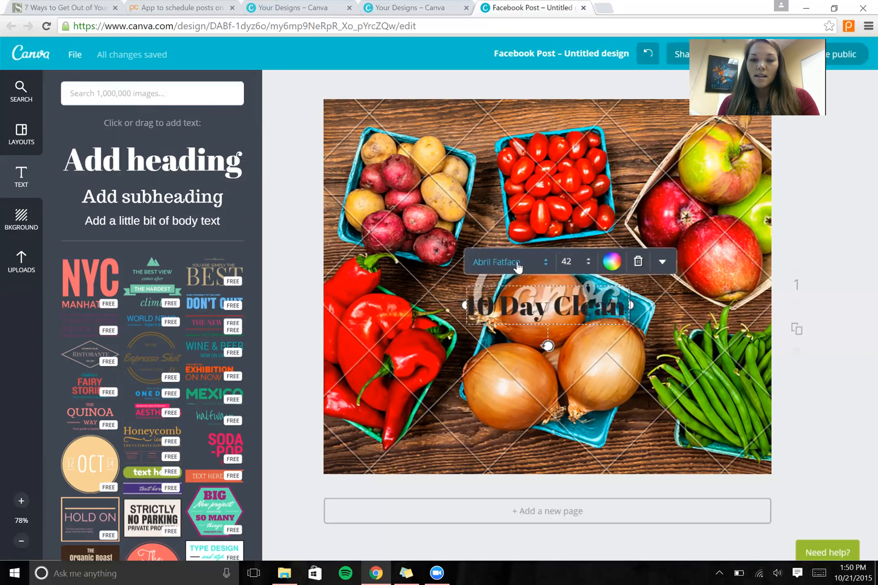
text( Eating Challenge)
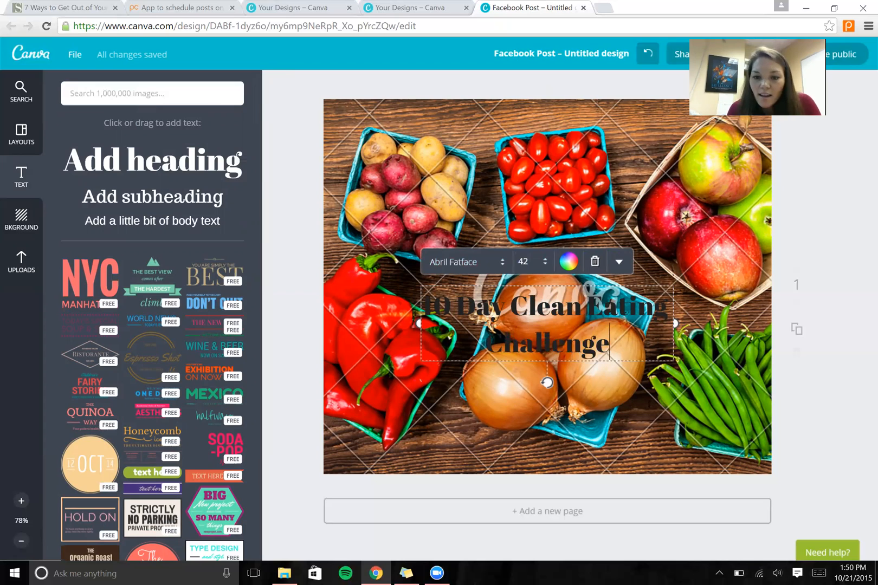
Try yellow as the text colour of the heading
drag(609, 343, 433, 307)
click(567, 262)
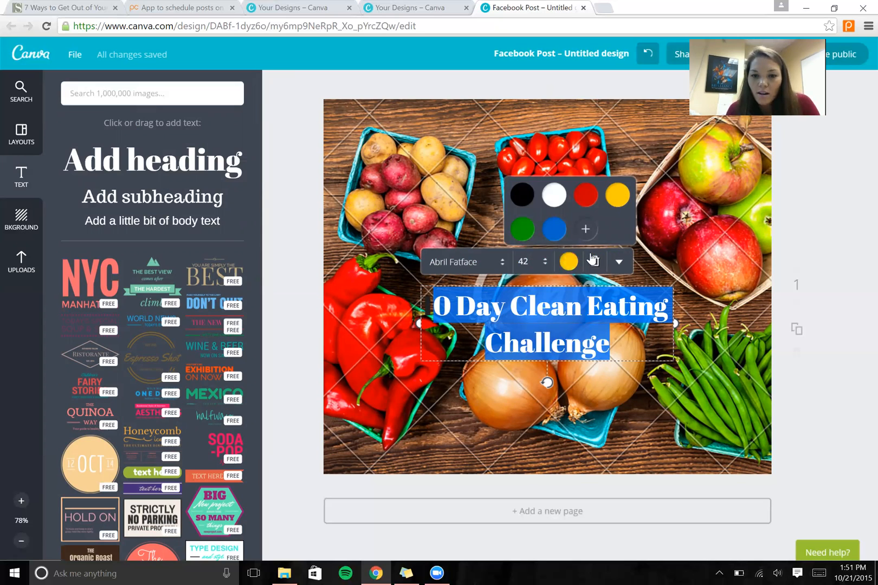
click(646, 403)
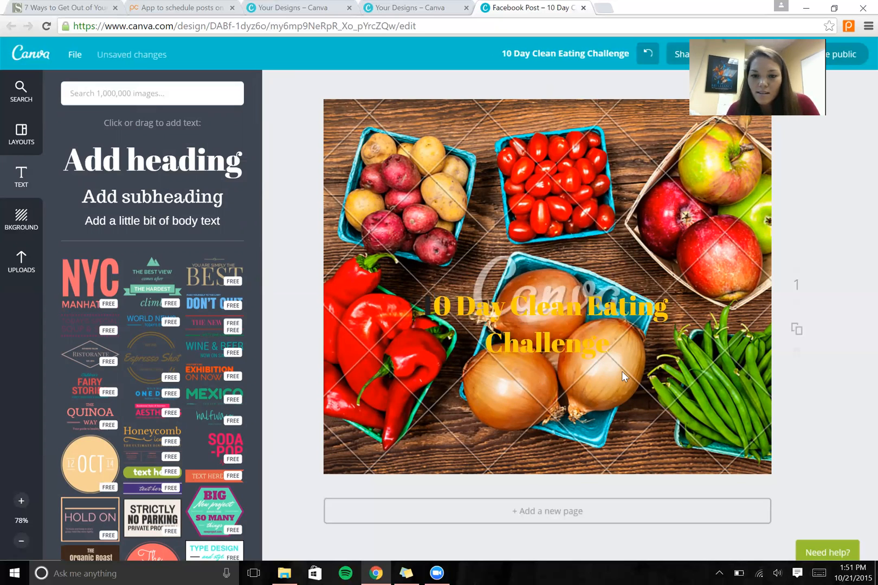
Select the complete heading text, try black and settle on white as its colour
click(547, 324)
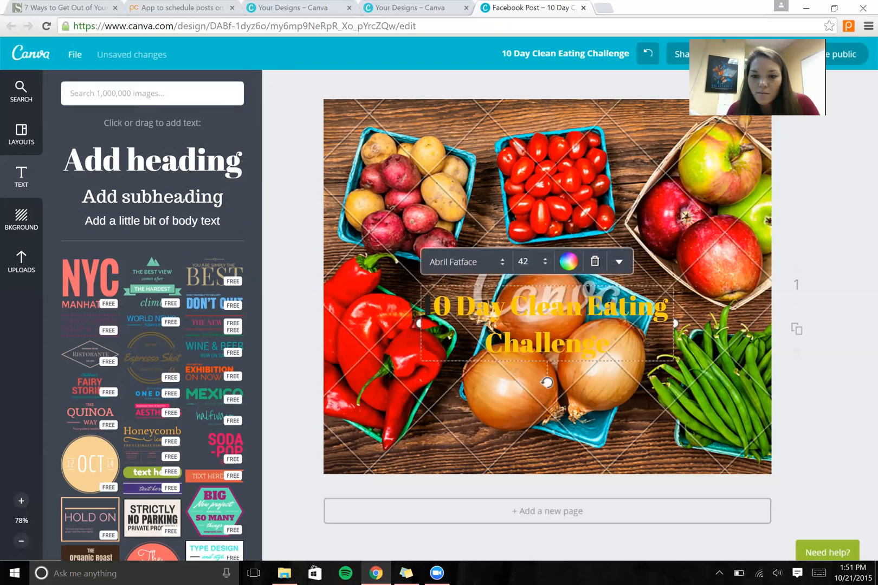
key(ctrl+a)
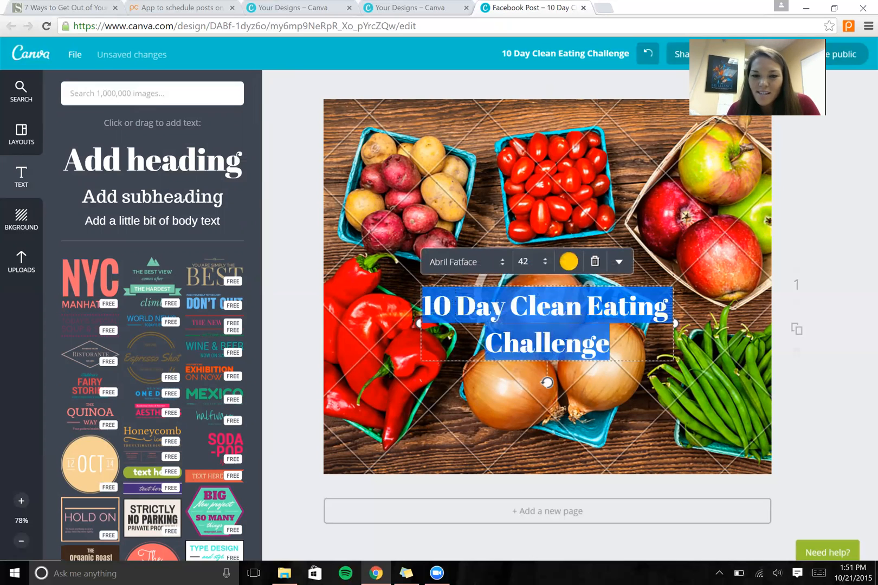
click(569, 262)
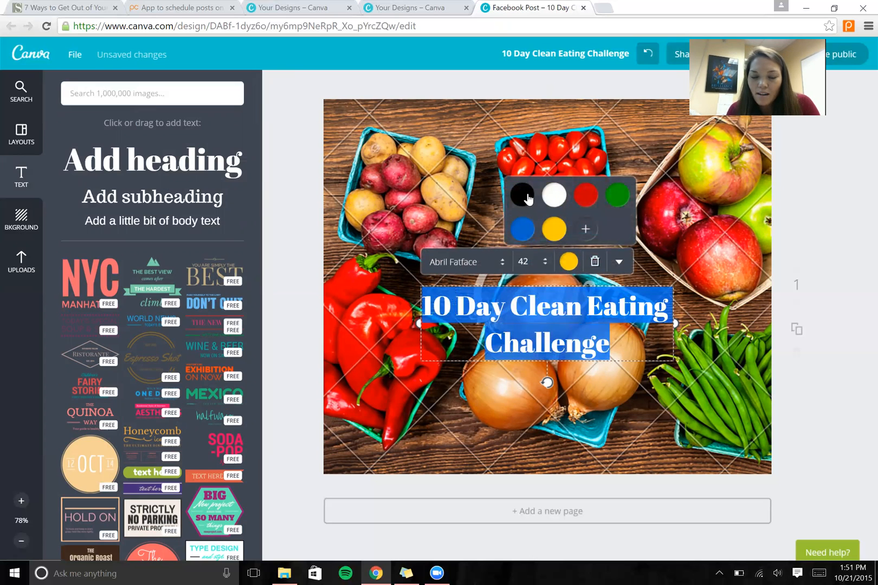
click(526, 196)
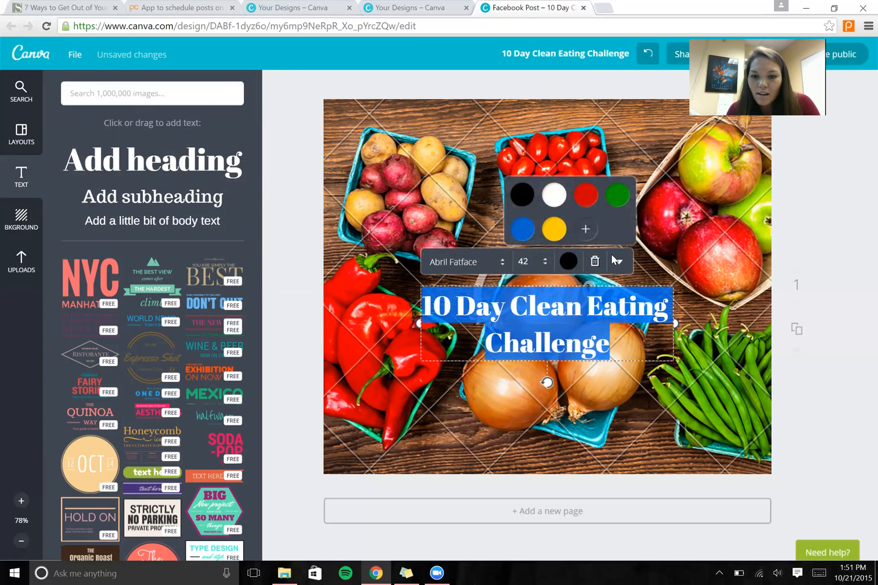
click(559, 202)
click(683, 431)
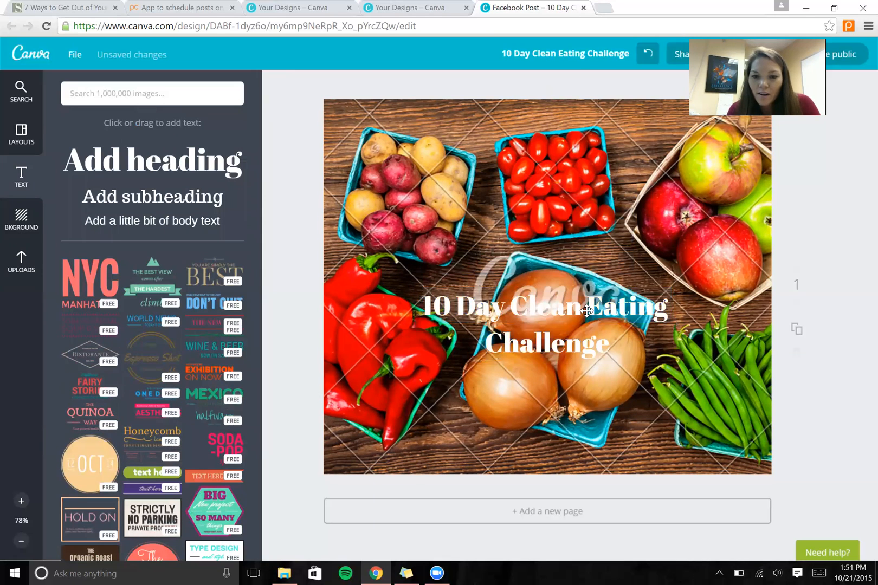
Move the heading to the photo's upper edge and widen its text box so the title fits on one line
drag(584, 312, 494, 119)
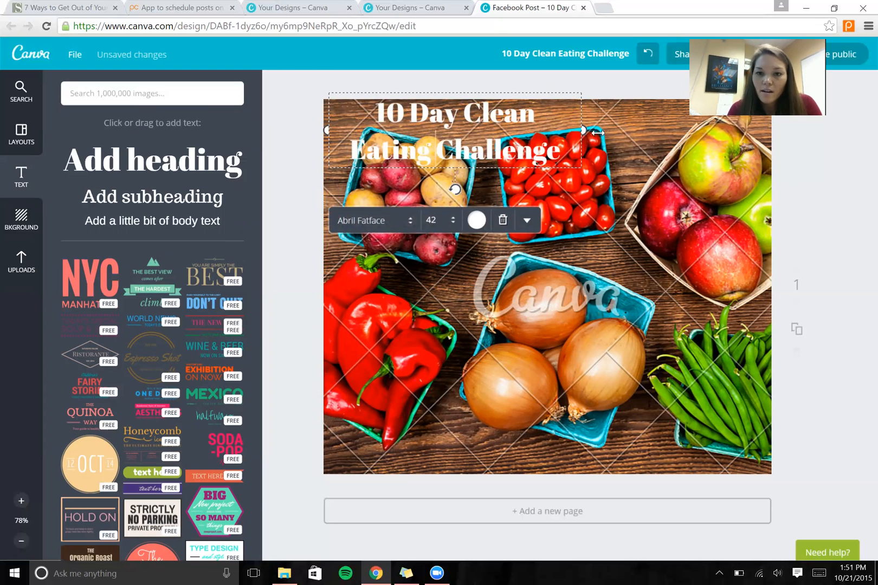
drag(688, 127, 725, 123)
click(756, 76)
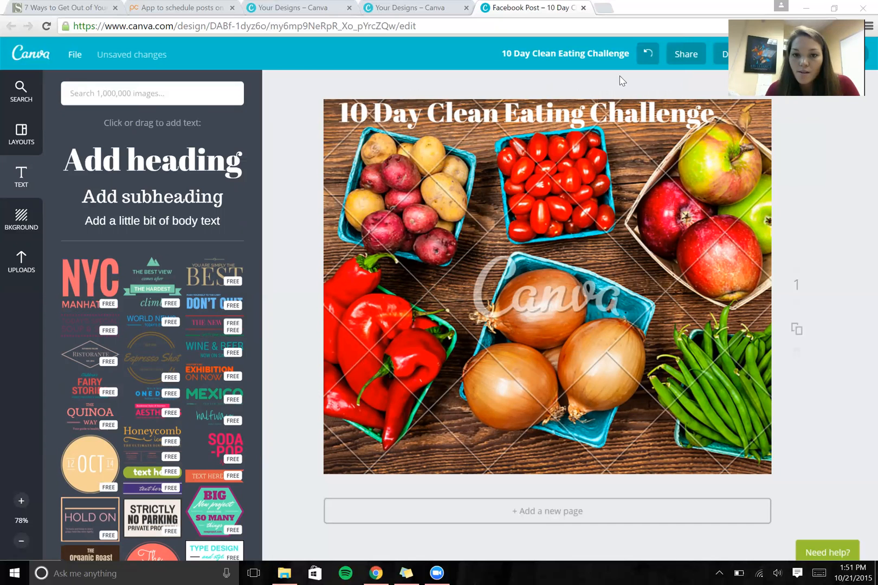
drag(590, 118, 616, 116)
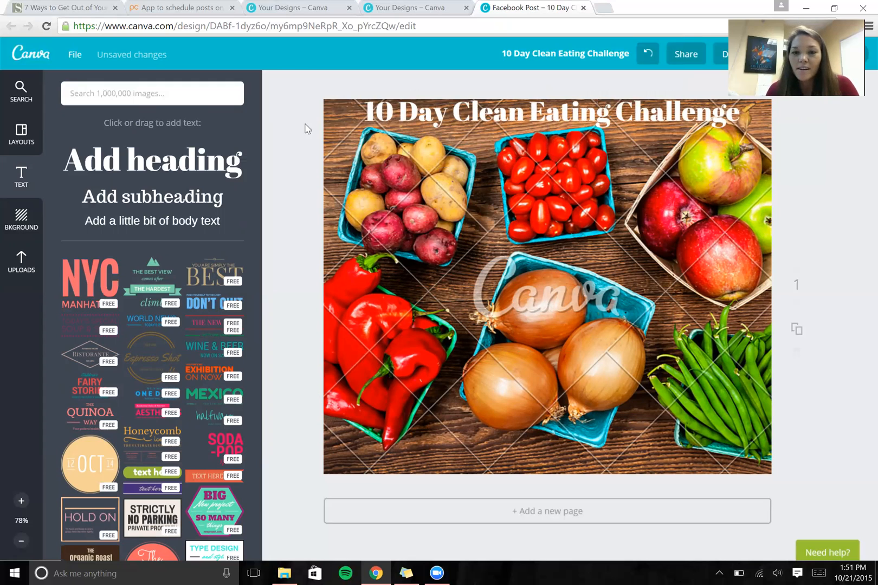
Add a subheading with two lines reading "Starts: Nov 1" and "Ends: Nov 30"
click(133, 205)
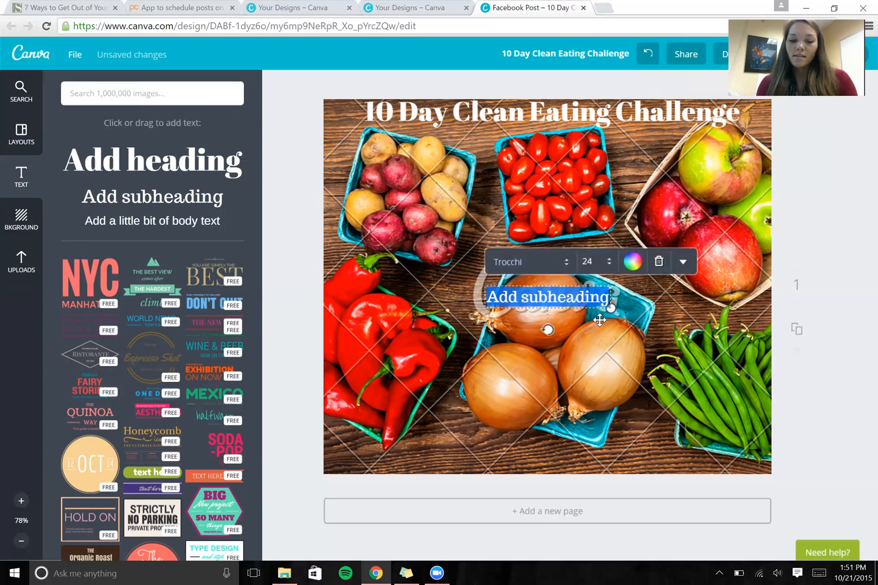
text(Starts: Nov 12)
key(BackSpace)
key(Return)
text(Ends: N)
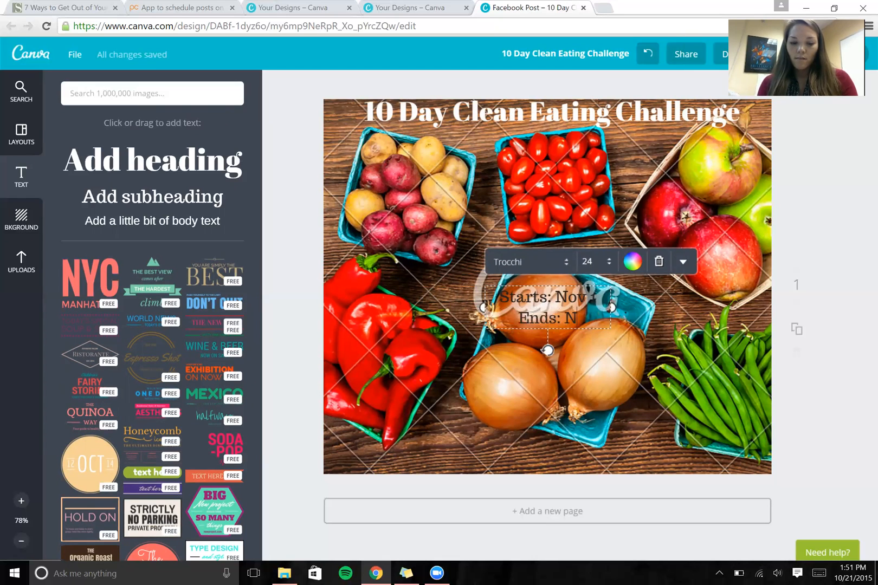
text(ov 10th)
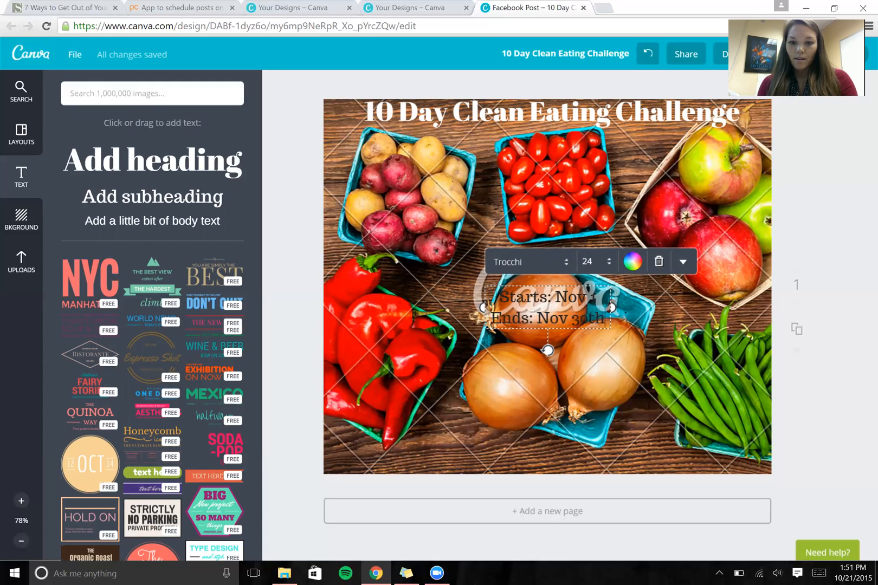
key(BackSpace)
key(BackSpace)
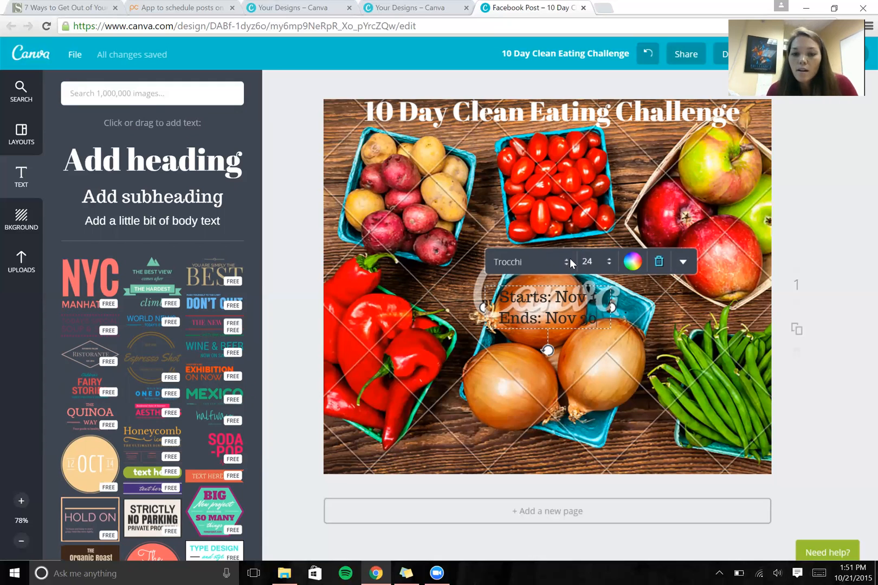
Colour the start and end dates white and place them over the green beans
click(632, 261)
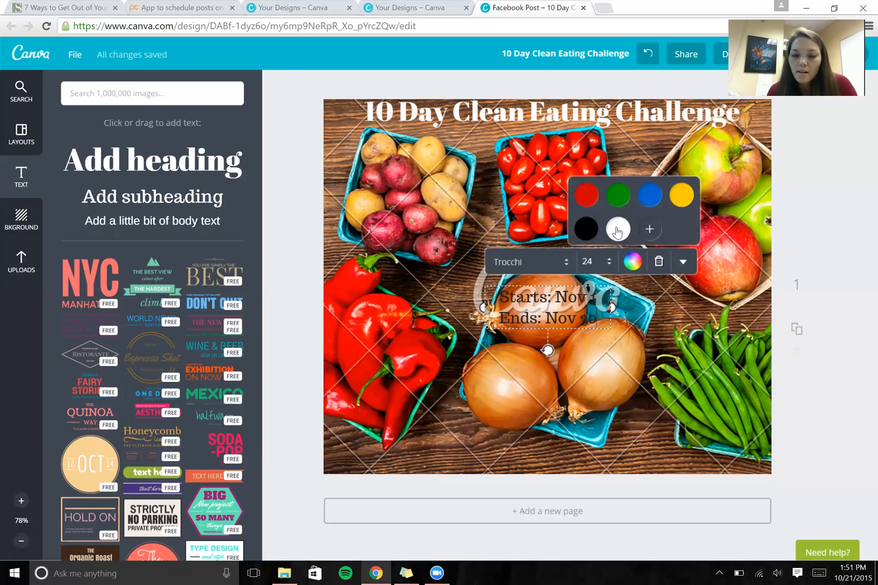
click(617, 230)
drag(566, 292, 738, 377)
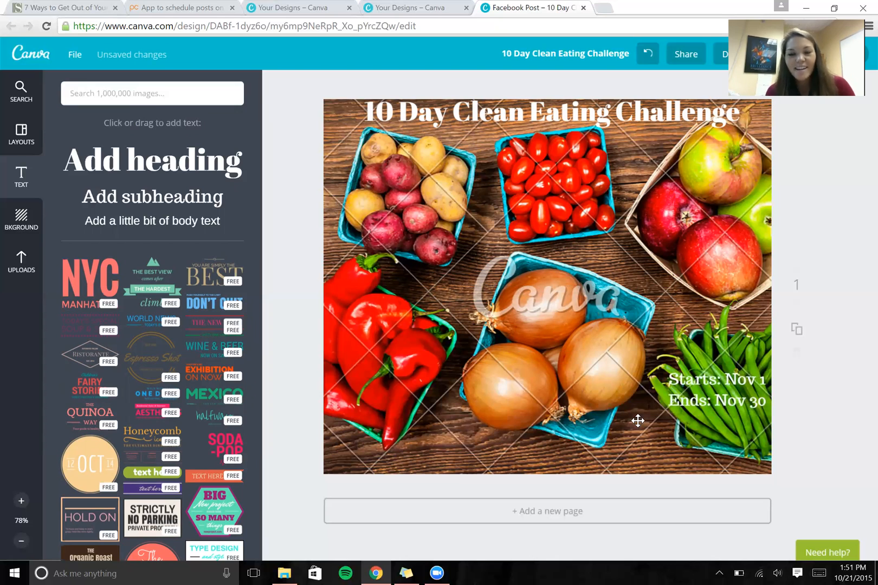
click(637, 420)
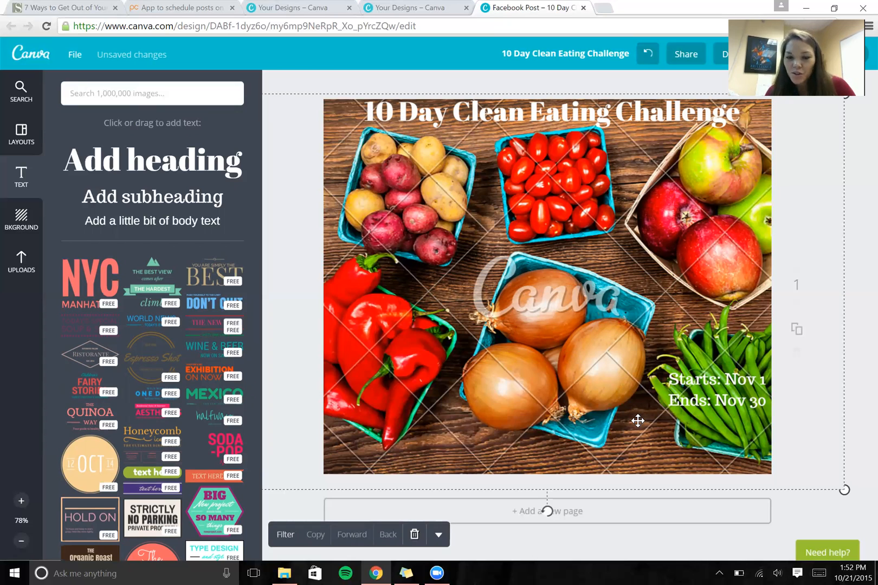
click(861, 363)
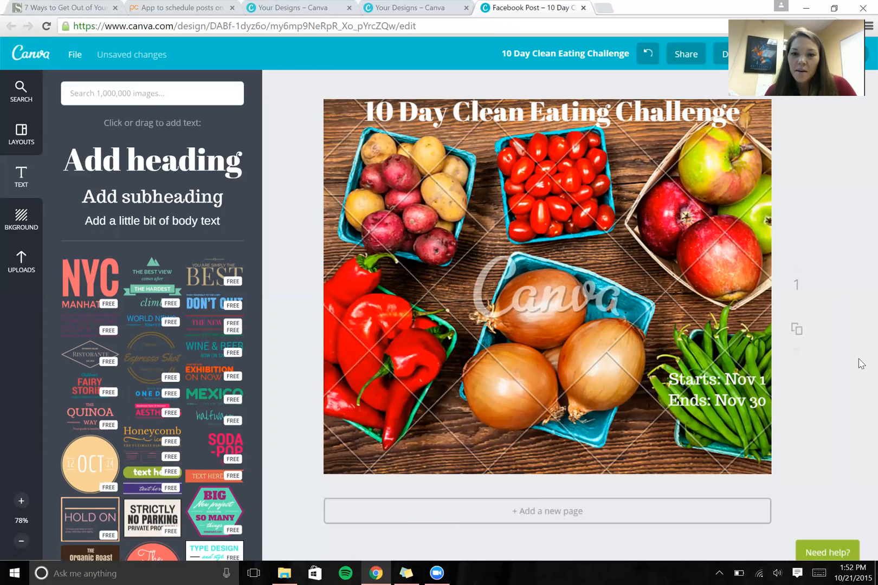
Download the finished challenge design as a JPG image for web
click(723, 48)
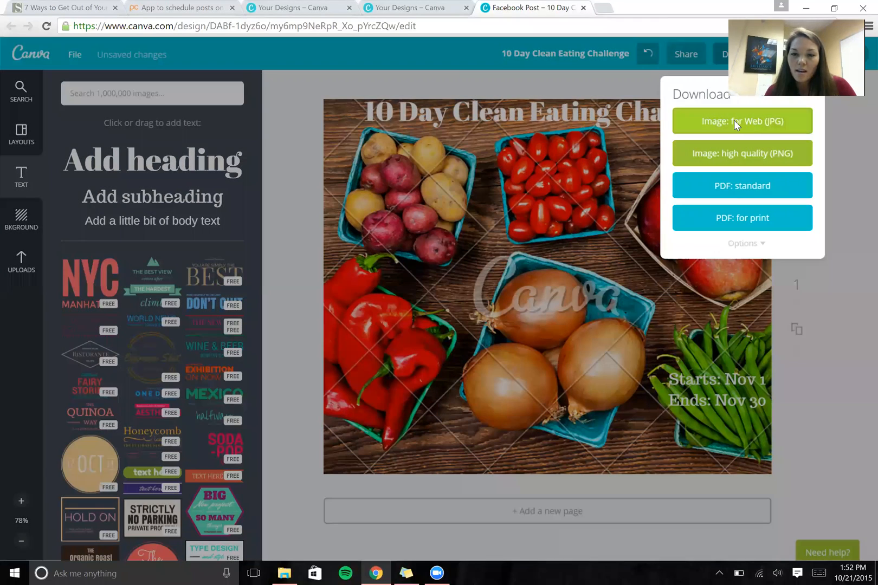
click(733, 121)
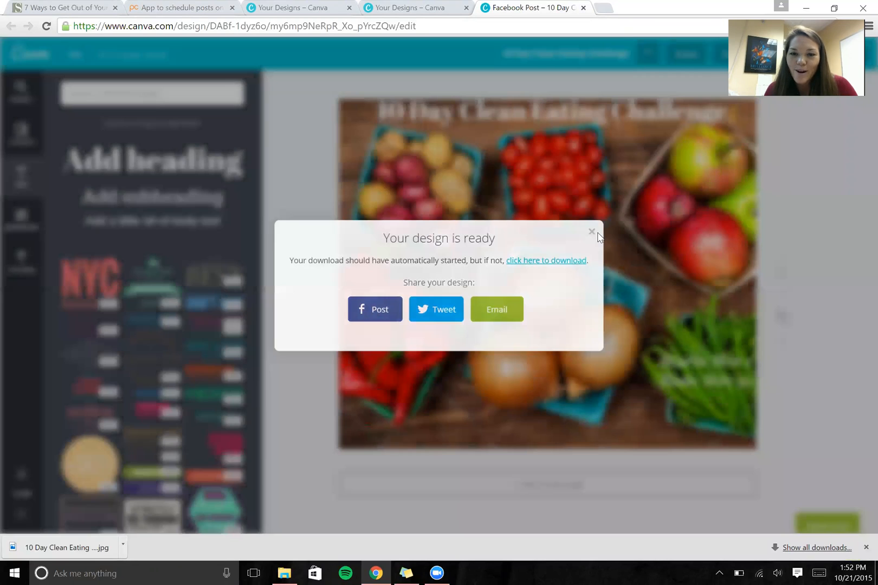
Dismiss the download confirmation, return to the designs overview and delete the older, untitled Trick or Treat Facebook post
click(598, 232)
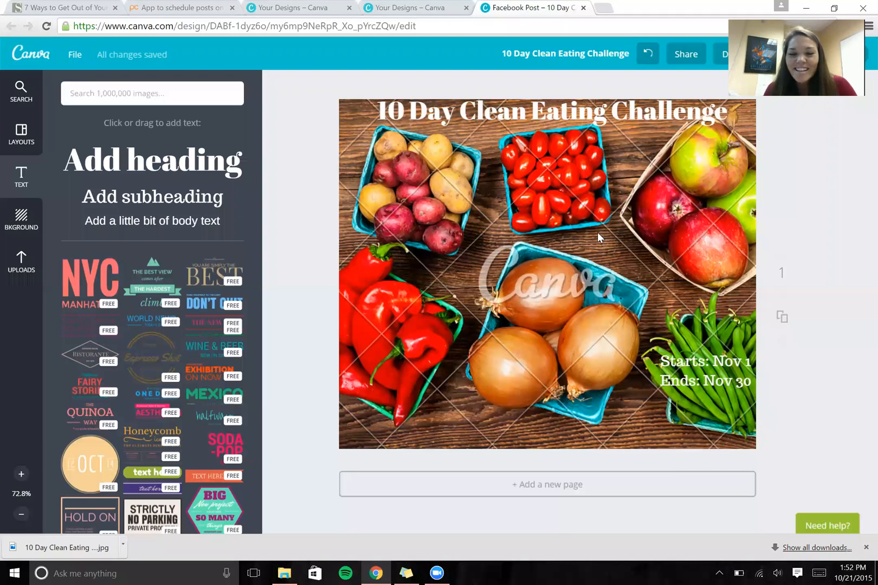
click(33, 55)
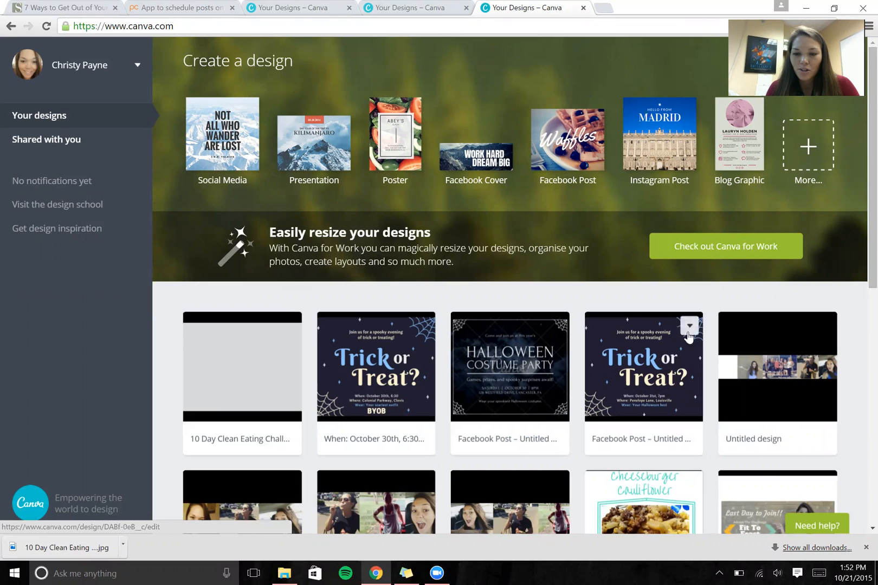
click(689, 328)
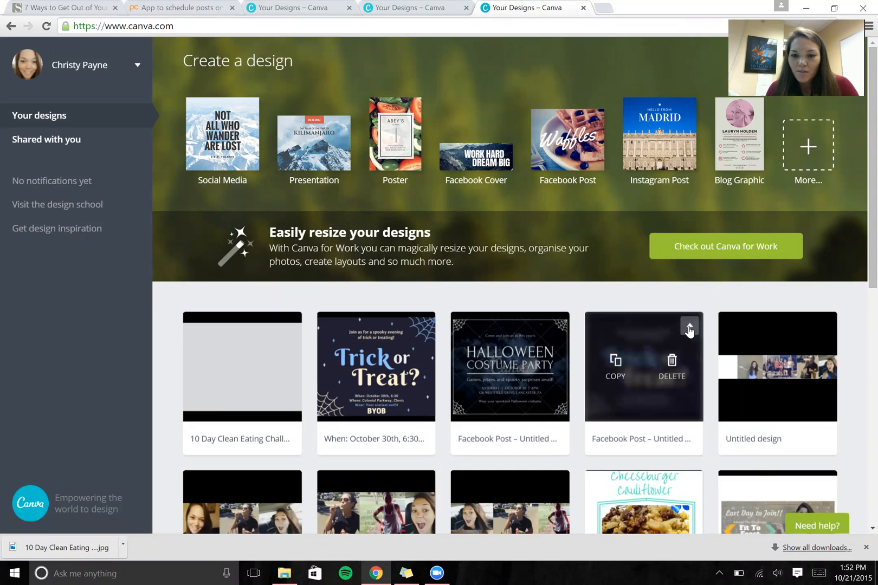
click(678, 361)
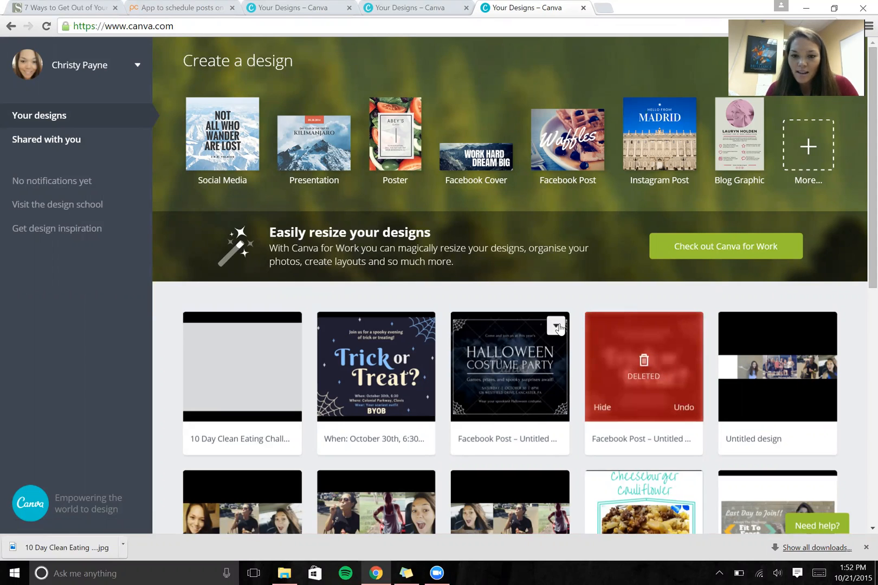
Delete the Halloween Costume Party, remaining Trick or Treat, 10 Day Clean Eating Challenge and untitled photo-collage designs
click(556, 326)
click(541, 376)
click(421, 325)
click(398, 364)
click(295, 326)
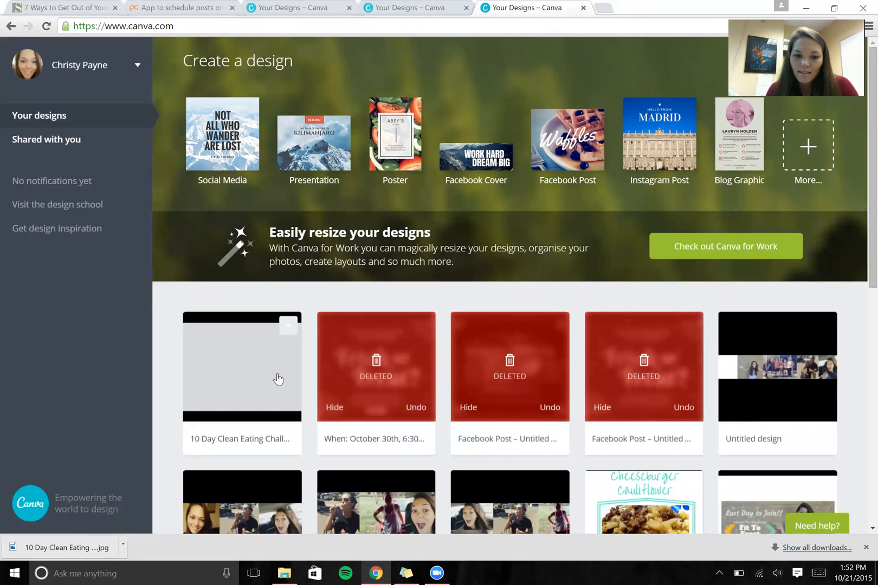
click(264, 373)
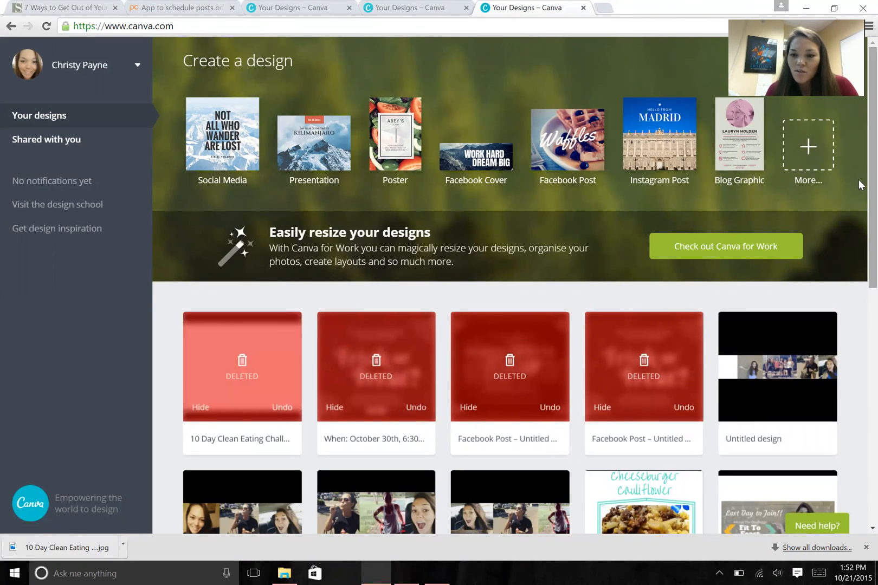
scroll(859, 218, down, 3)
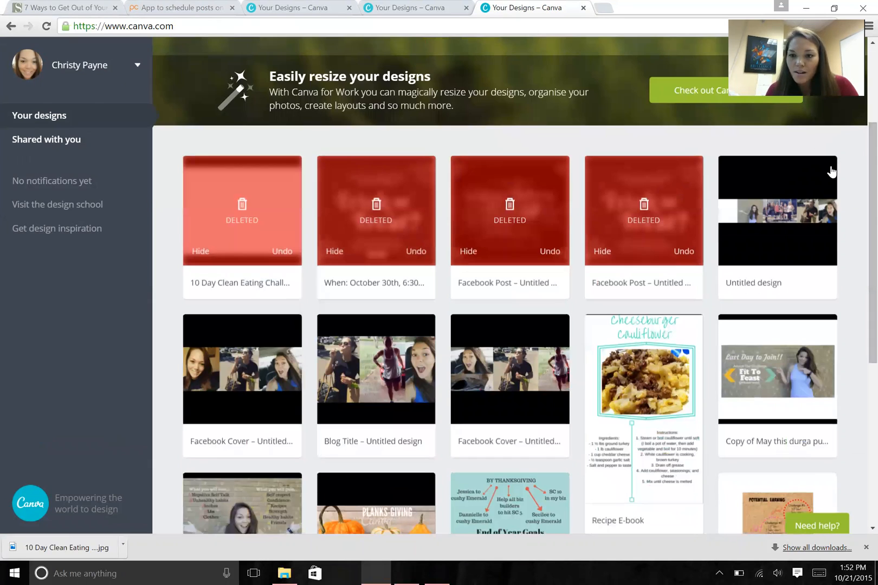
click(826, 173)
click(816, 226)
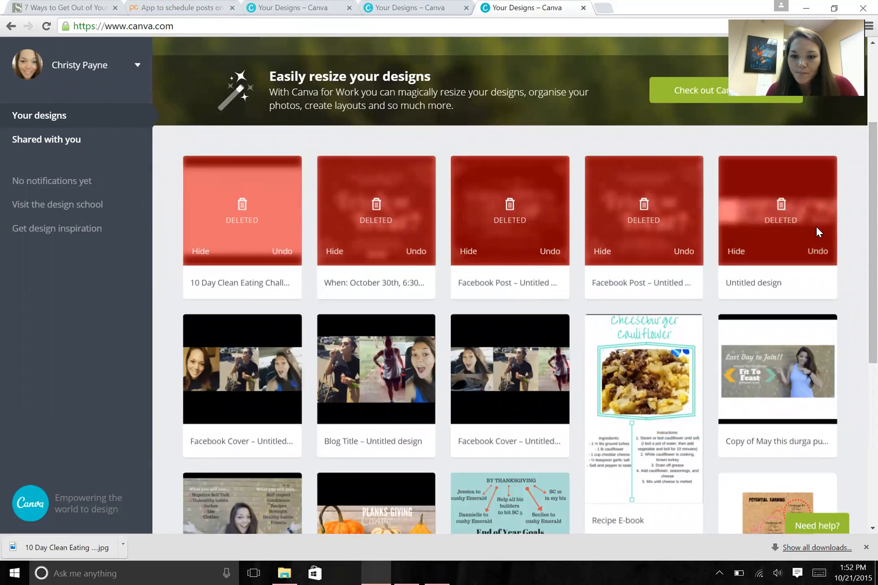
Open the "Last Day to Join!!" Fit To Feast Facebook post to view it, and close it again
click(800, 358)
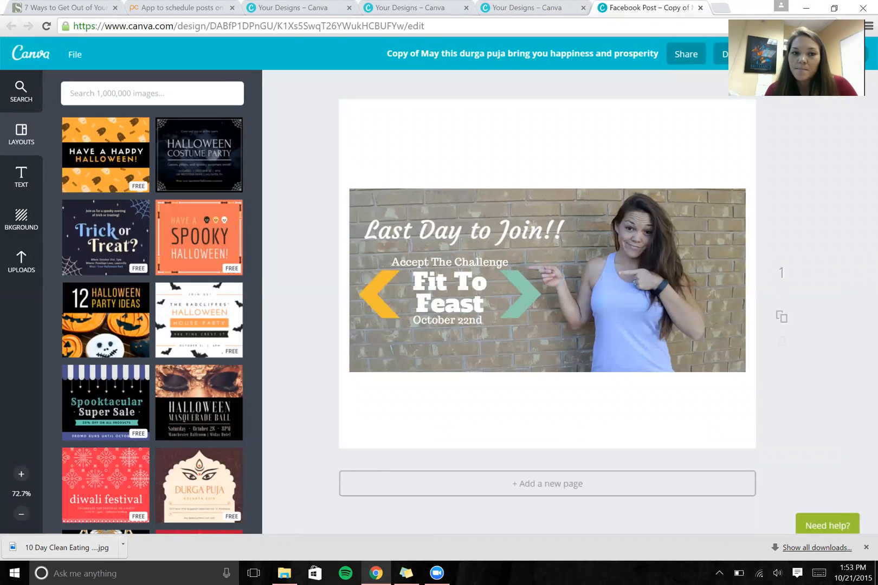
click(701, 8)
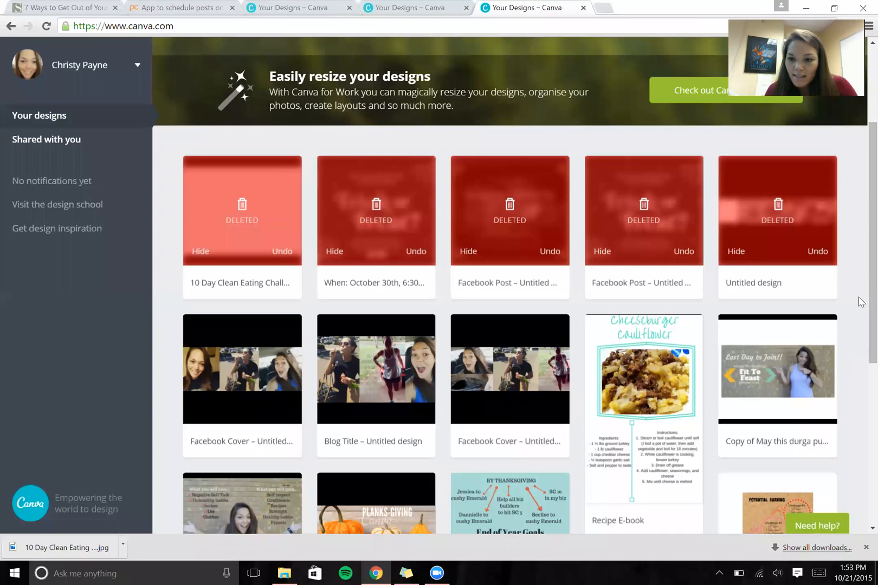
Open the Recipe E-book design, look through its Cheeseburger Cauliflower and Chicken Satay Skewers pages, and close it
scroll(861, 341, down, 2)
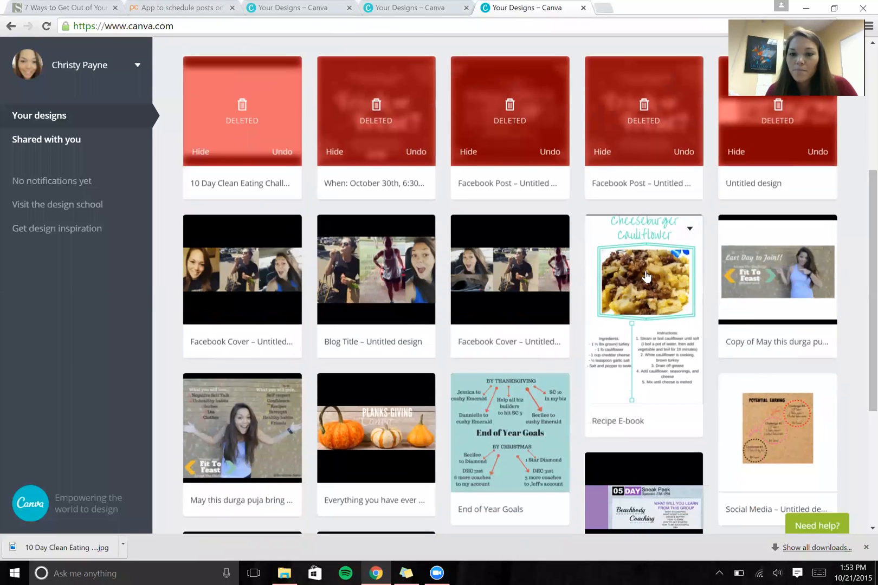
click(645, 270)
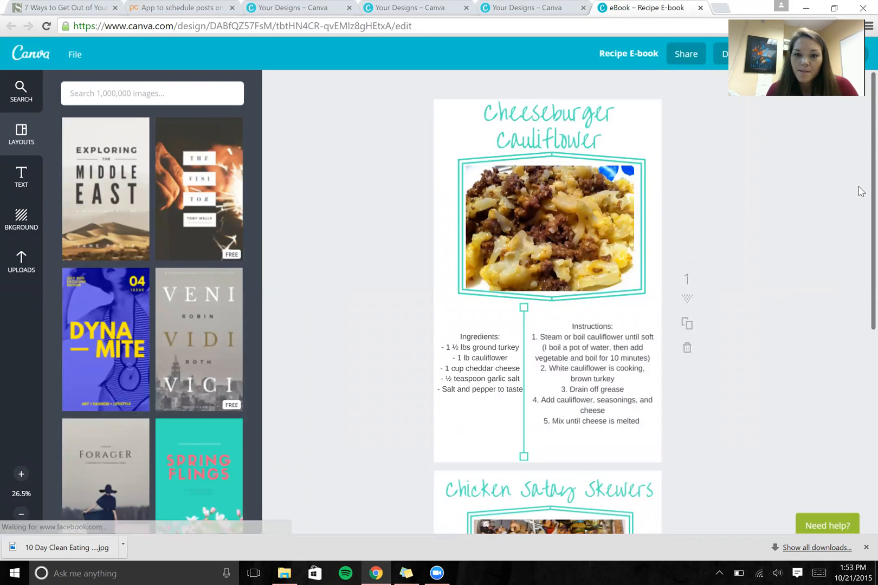
scroll(859, 238, down, 3)
scroll(861, 328, down, 6)
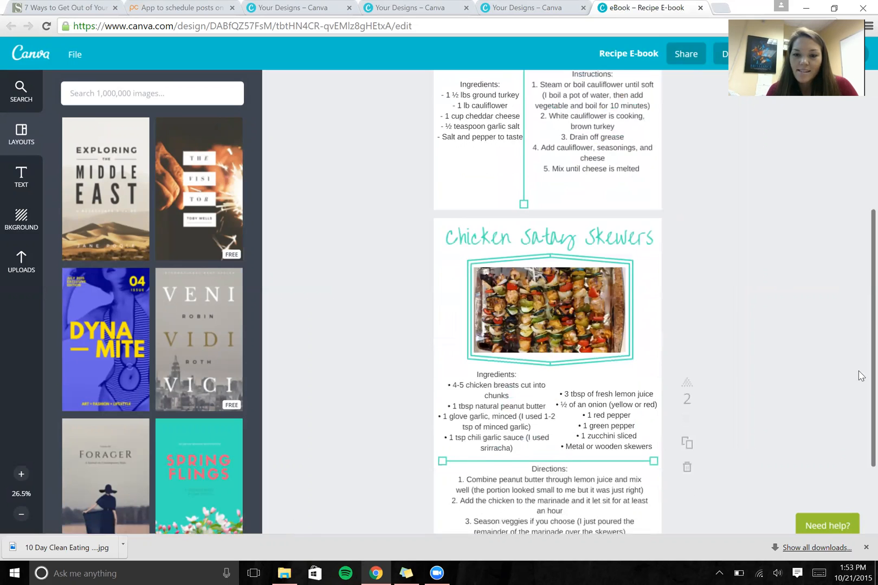
scroll(861, 344, up, 3)
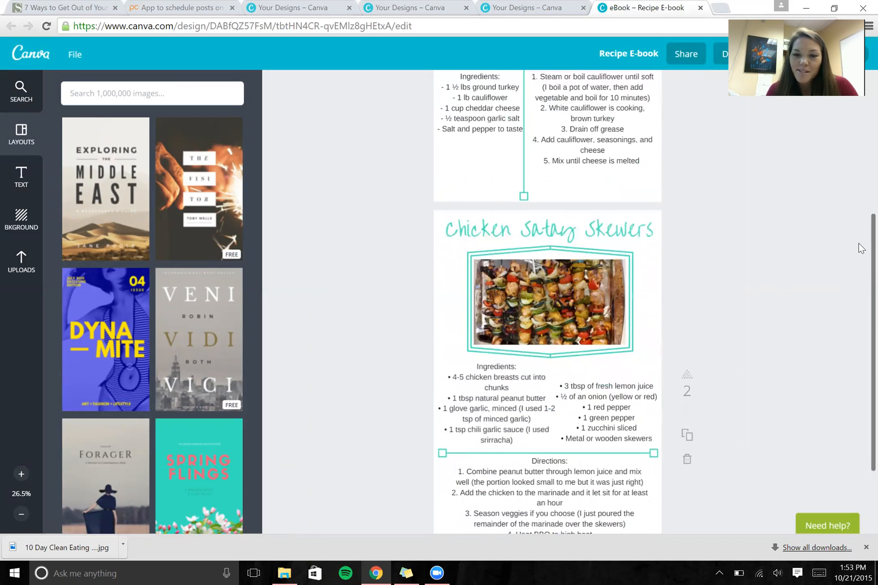
scroll(858, 245, up, 6)
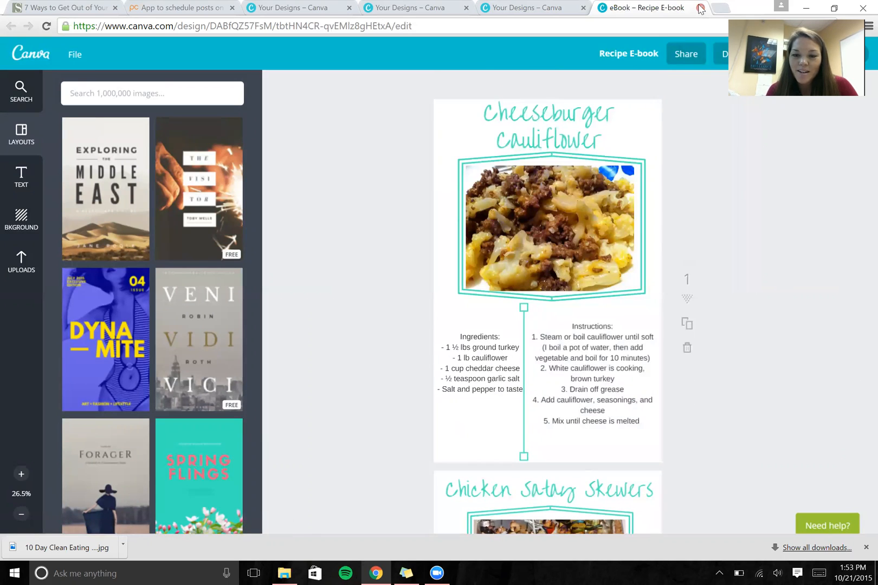
click(701, 8)
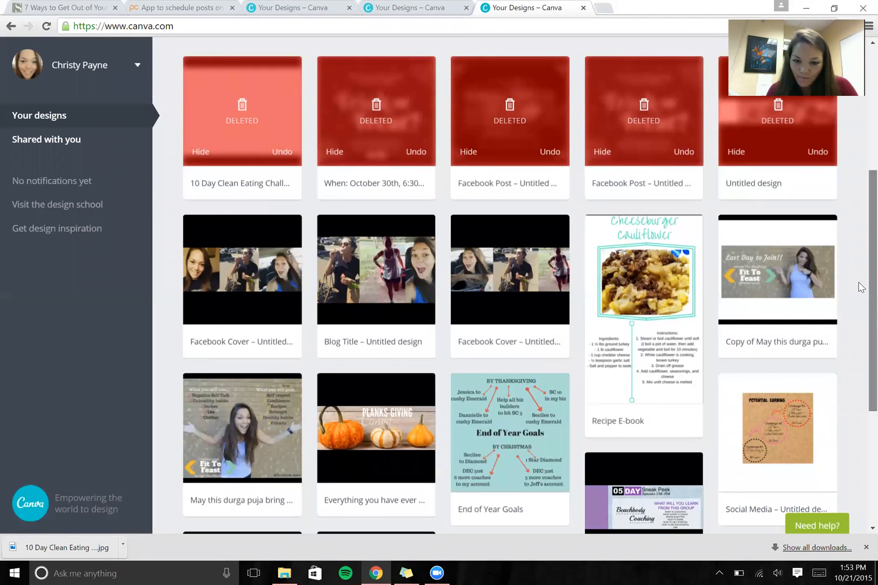
Open the "Clean It Up One Meal at A Time" Facebook cover to view it and dismiss the browser's downloads bar
scroll(859, 298, down, 3)
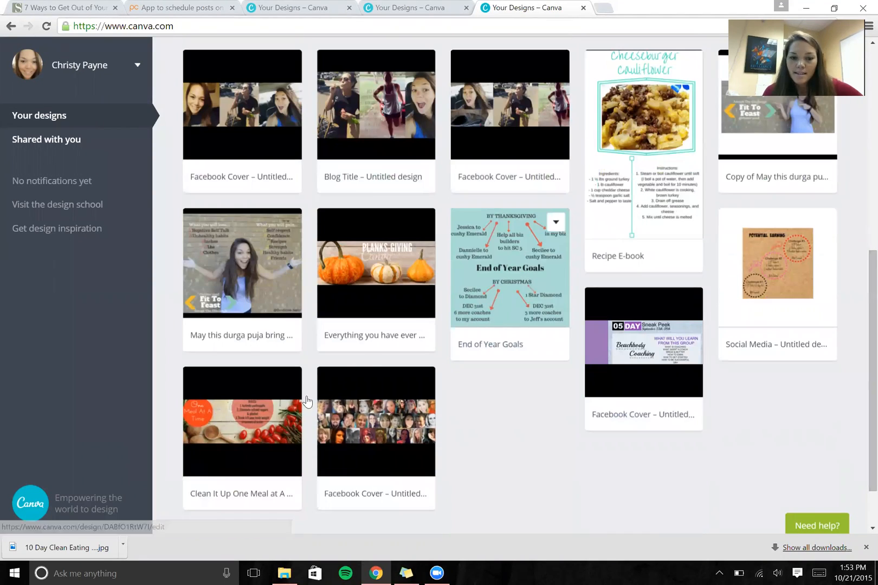
click(270, 411)
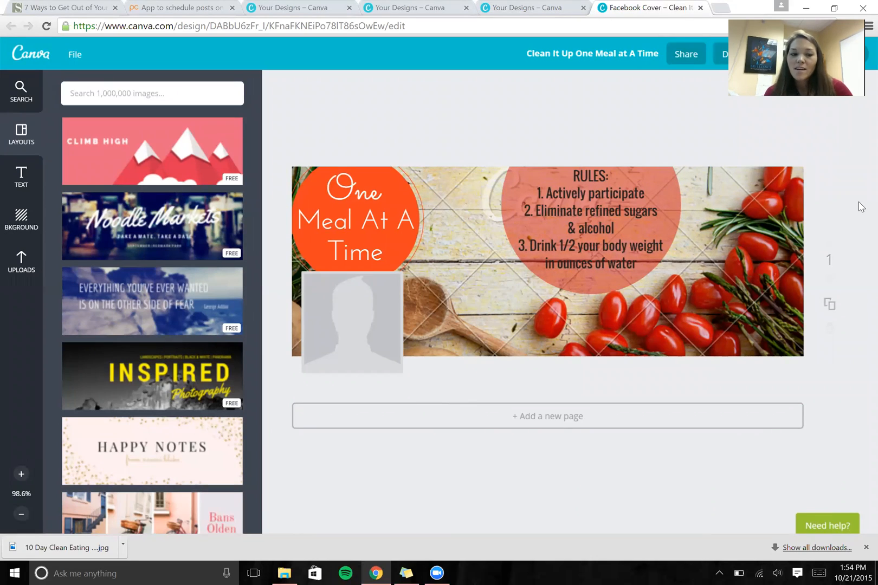
click(859, 551)
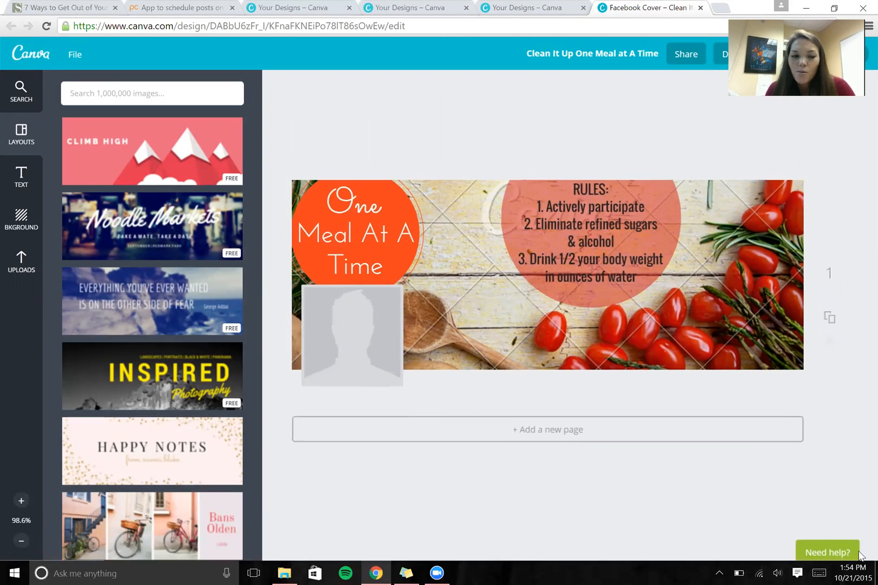